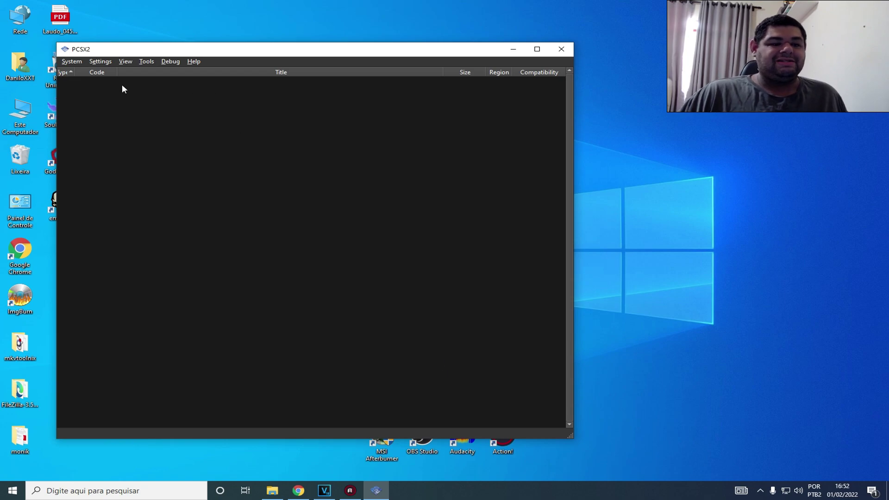
# Narrow the Type column of the game list and widen the main window slightly
pyautogui.moveTo(83, 74); pyautogui.dragTo(81, 74)
pyautogui.moveTo(573, 212); pyautogui.dragTo(582, 208)
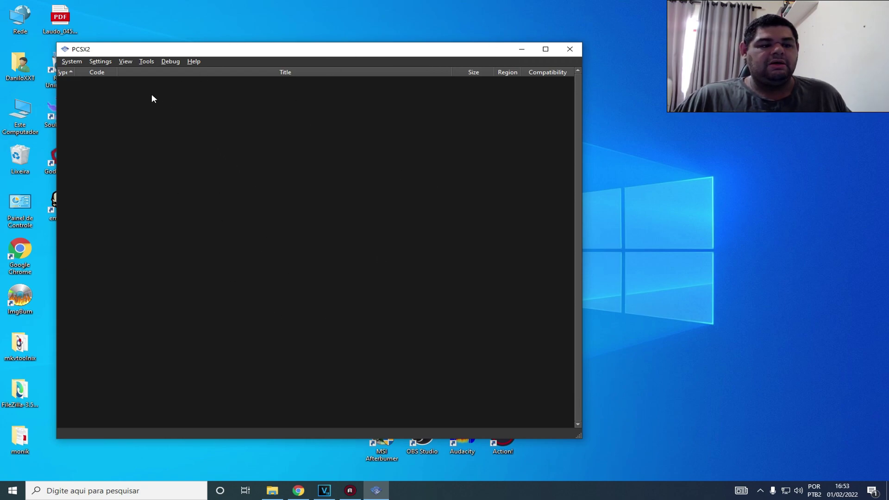
# Open the emulator settings and show the Game List settings
pyautogui.click(101, 60)
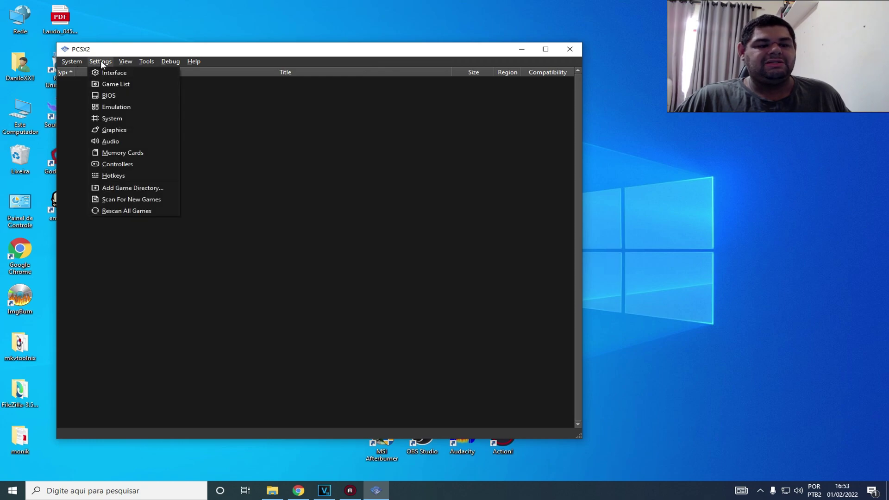
pyautogui.click(109, 71)
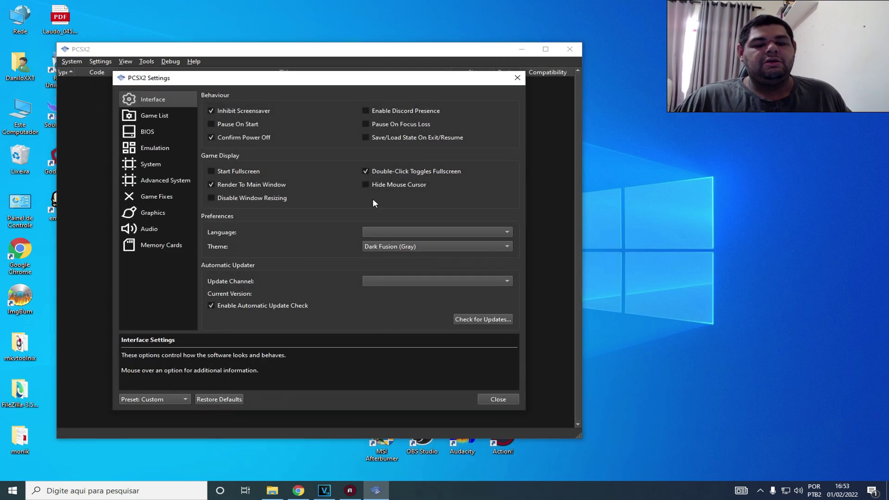
pyautogui.click(172, 116)
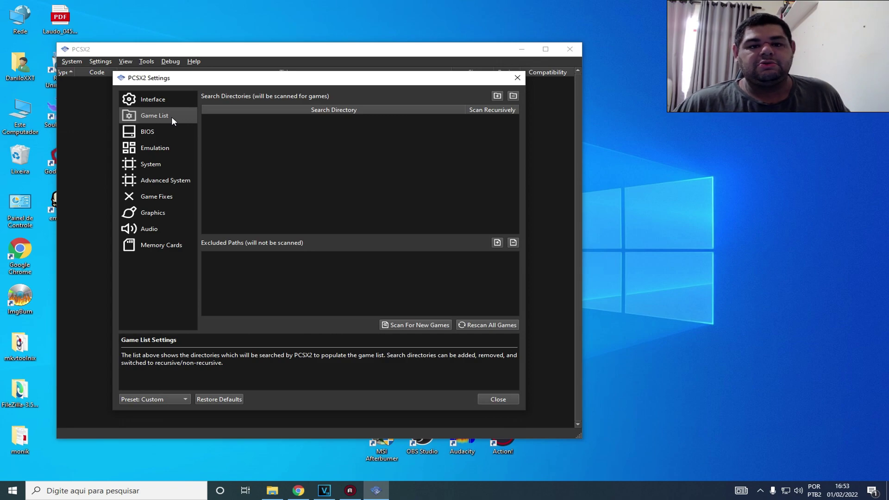
# Add H:\JOGOS\roms e emuladores\sony playstation 2\games ps2 as a search directory without recursive scanning, and close the settings
pyautogui.click(496, 98)
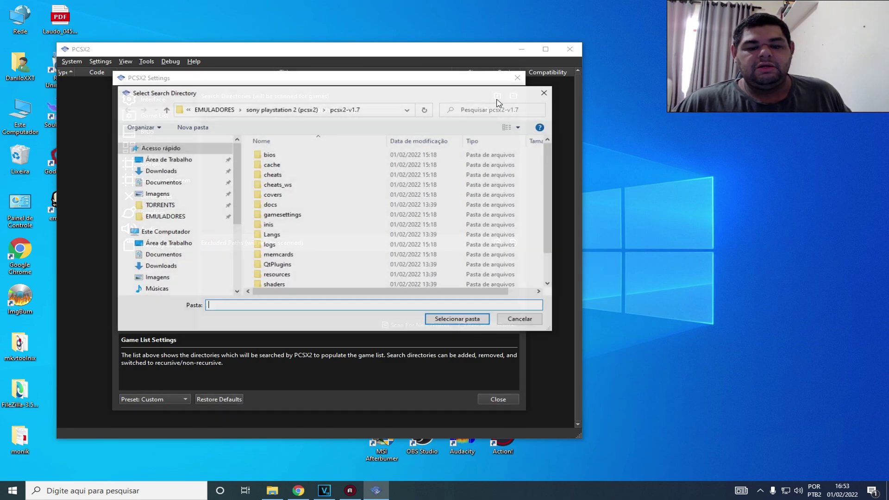
pyautogui.scroll(-4, 233, 264)
pyautogui.click(230, 254)
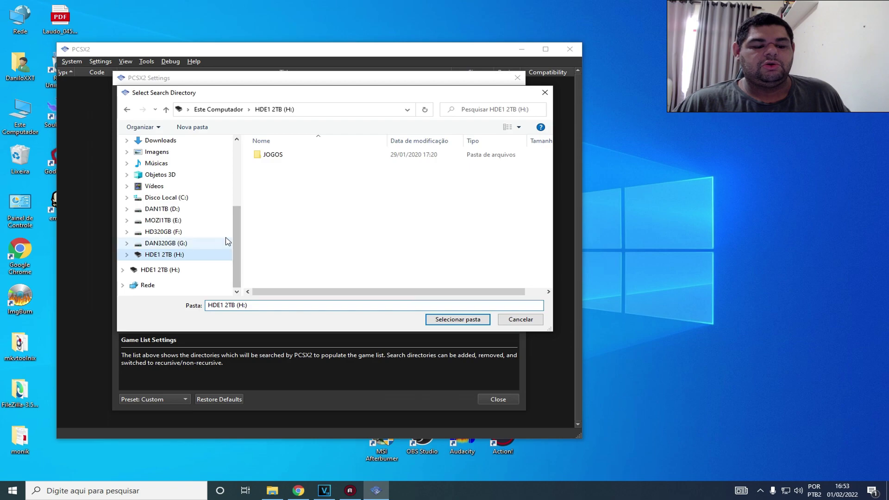
pyautogui.doubleClick(304, 155)
pyautogui.doubleClick(301, 166)
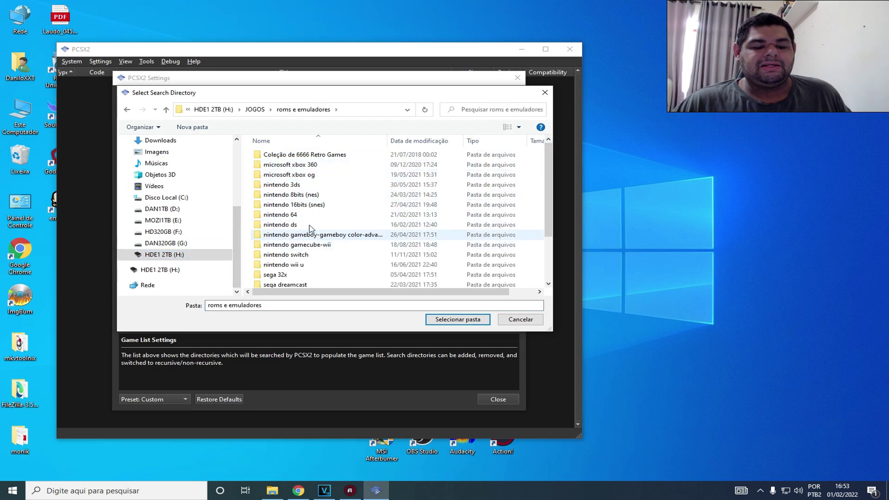
pyautogui.scroll(-2, 303, 231)
pyautogui.doubleClick(307, 263)
pyautogui.click(326, 174)
pyautogui.click(441, 320)
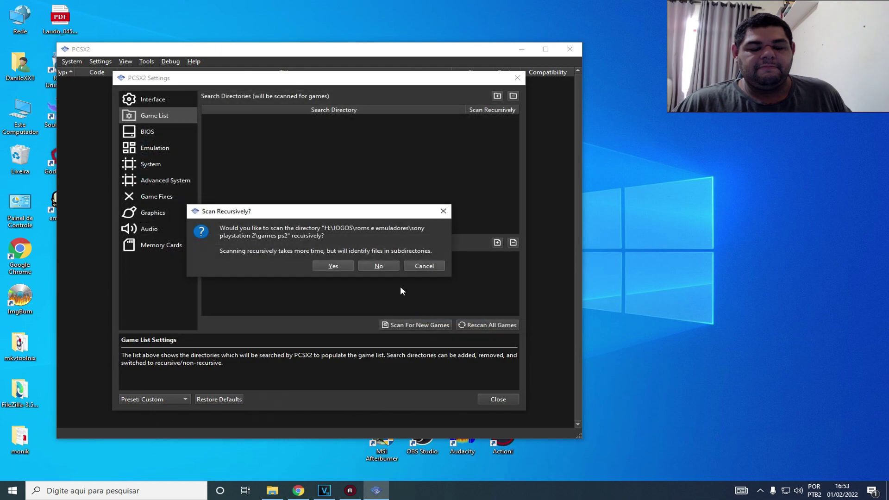
pyautogui.click(380, 266)
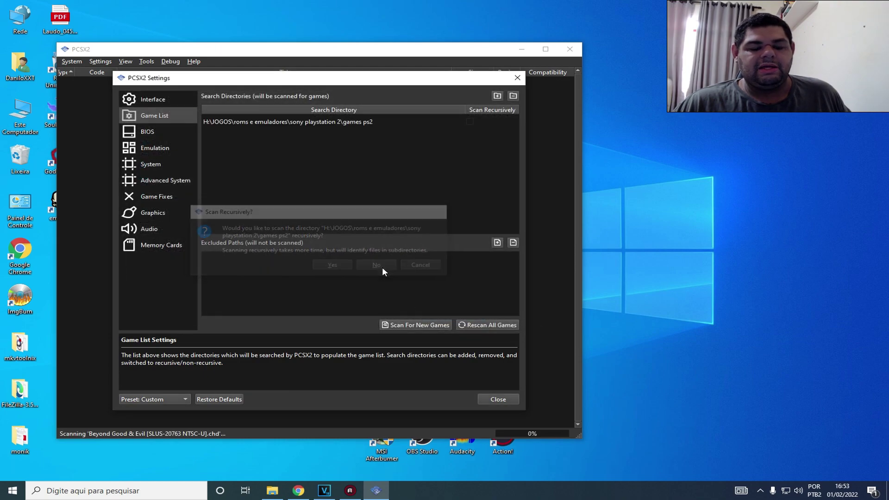
pyautogui.click(490, 401)
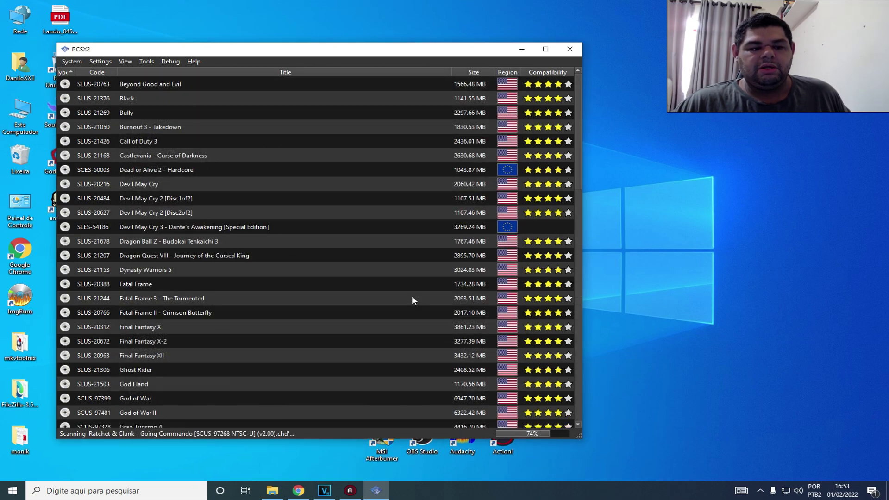
# Widen the window to fit the Compatibility column and look through the scanned game list from start to end
pyautogui.moveTo(75, 73); pyautogui.dragTo(81, 73)
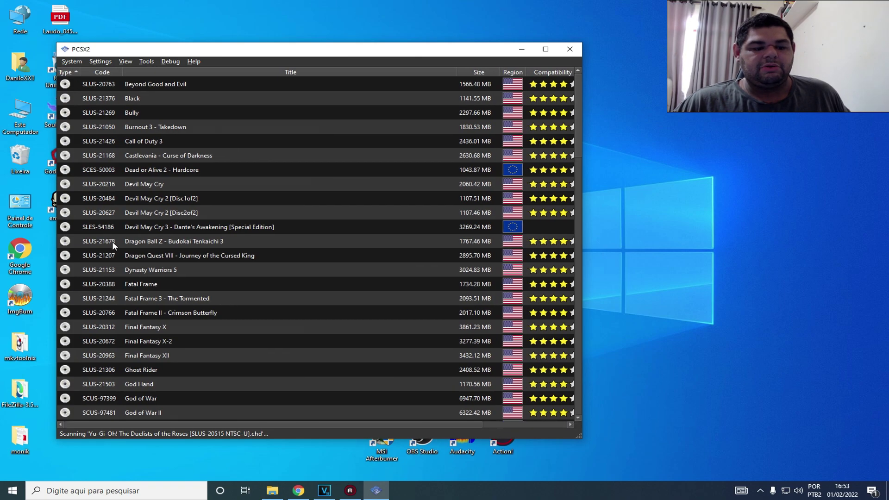
pyautogui.moveTo(581, 231); pyautogui.dragTo(589, 232)
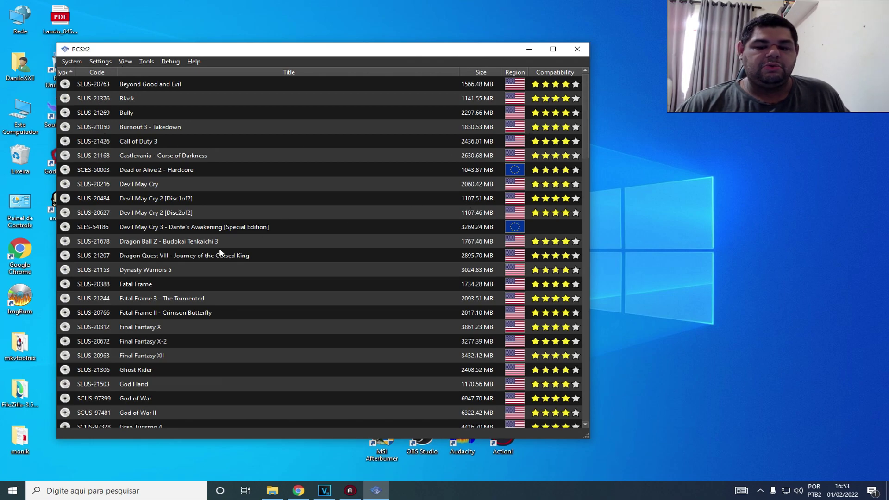
pyautogui.scroll(-20, 219, 249)
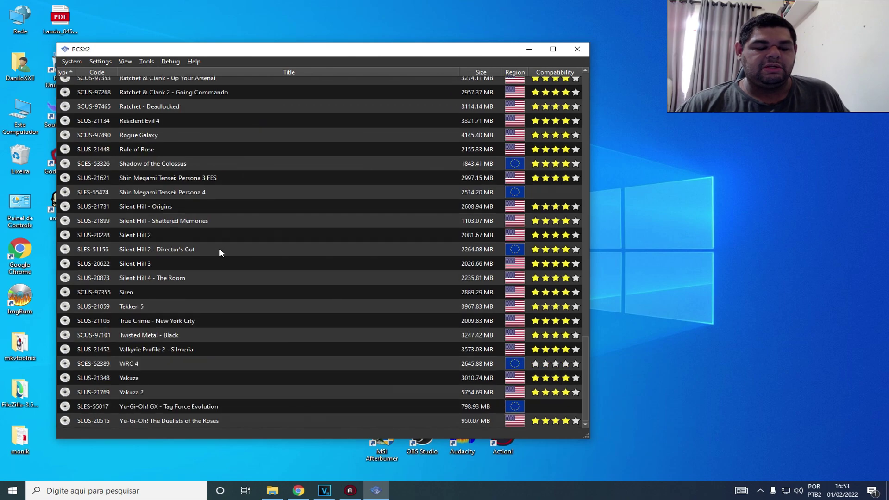
pyautogui.scroll(20, 218, 250)
pyautogui.scroll(4, 220, 252)
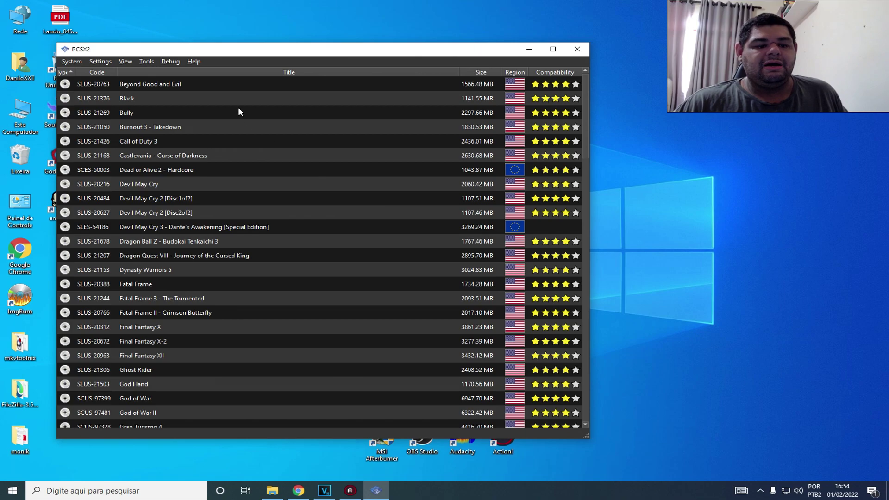
# Examine the Help options, the Interface settings and the search directory in the Game List settings
pyautogui.click(194, 61)
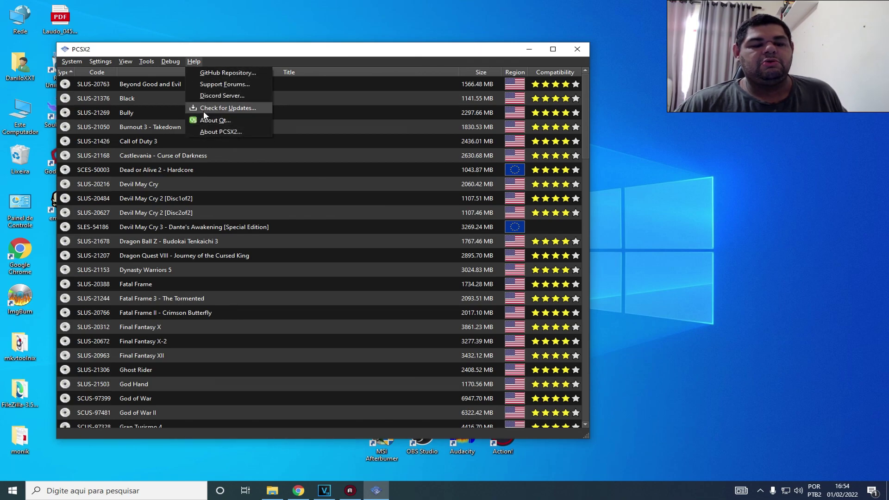
pyautogui.moveTo(169, 63)
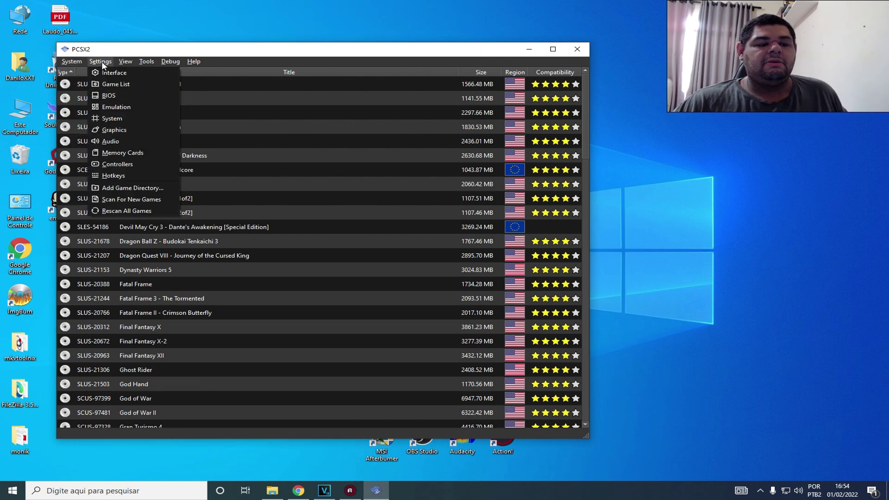
pyautogui.click(106, 71)
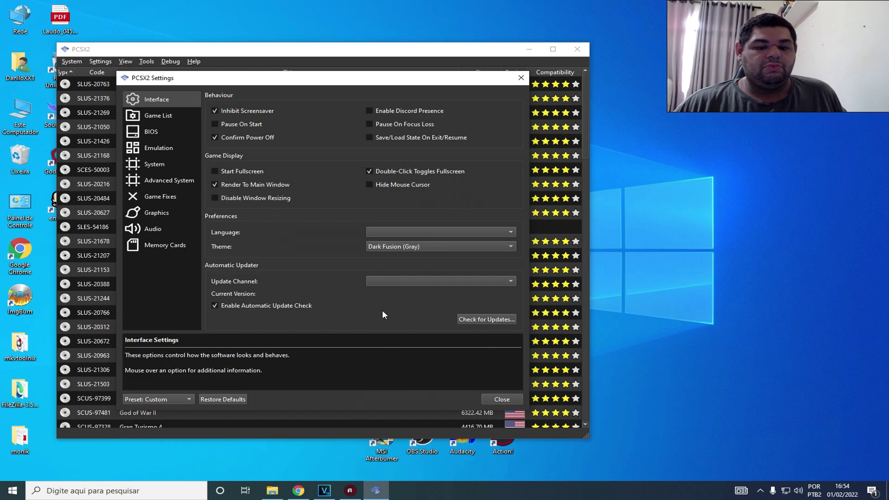
pyautogui.click(167, 116)
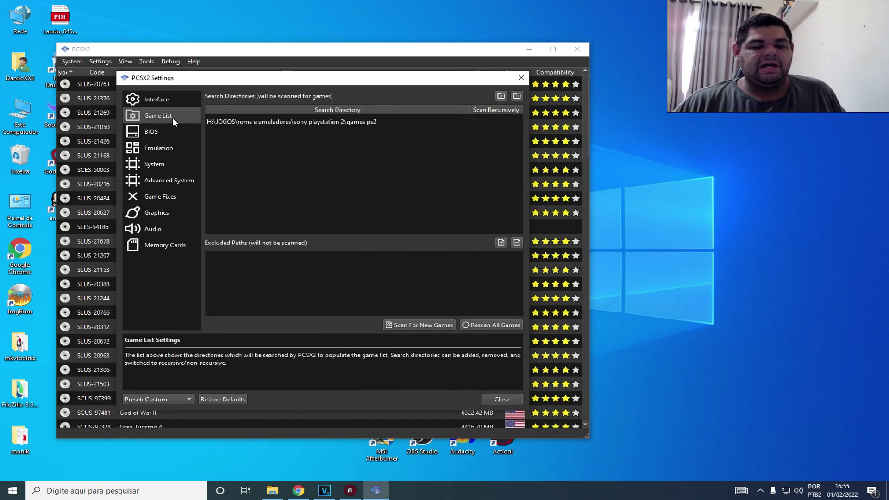
# Examine the available BIOS images in the BIOS settings, widening the Filename column enough to read the full names
pyautogui.click(169, 136)
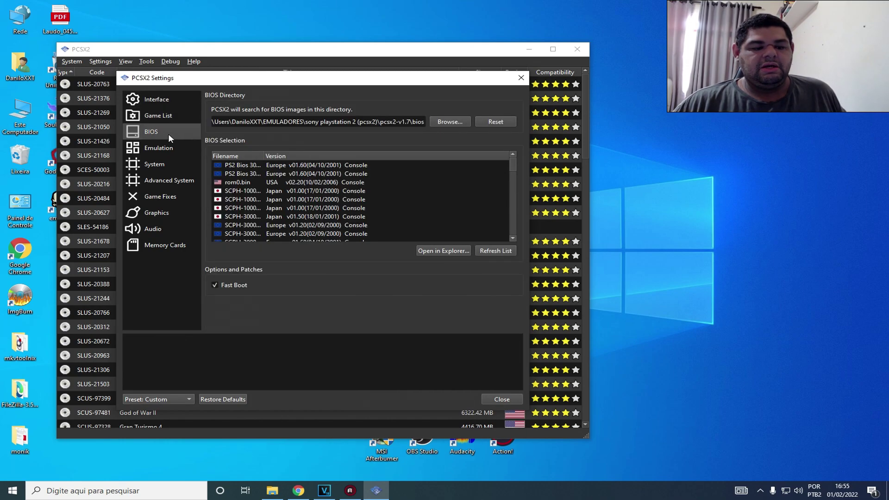
pyautogui.moveTo(513, 164); pyautogui.dragTo(513, 146)
pyautogui.moveTo(267, 158); pyautogui.dragTo(370, 158)
pyautogui.moveTo(513, 164); pyautogui.dragTo(519, 237)
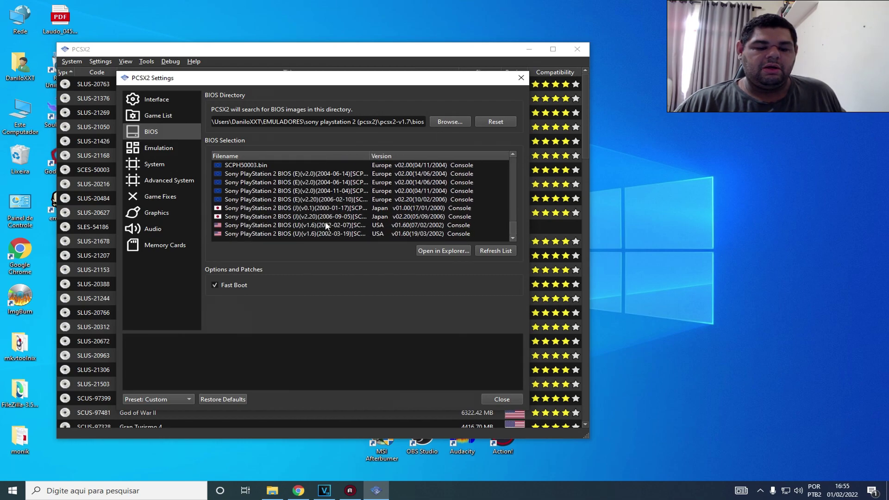
pyautogui.moveTo(369, 158); pyautogui.dragTo(412, 156)
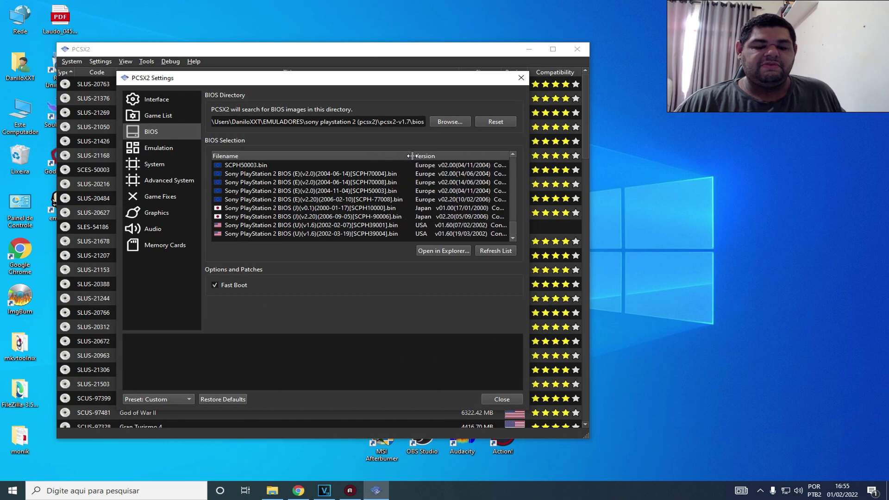
pyautogui.moveTo(510, 227); pyautogui.dragTo(507, 144)
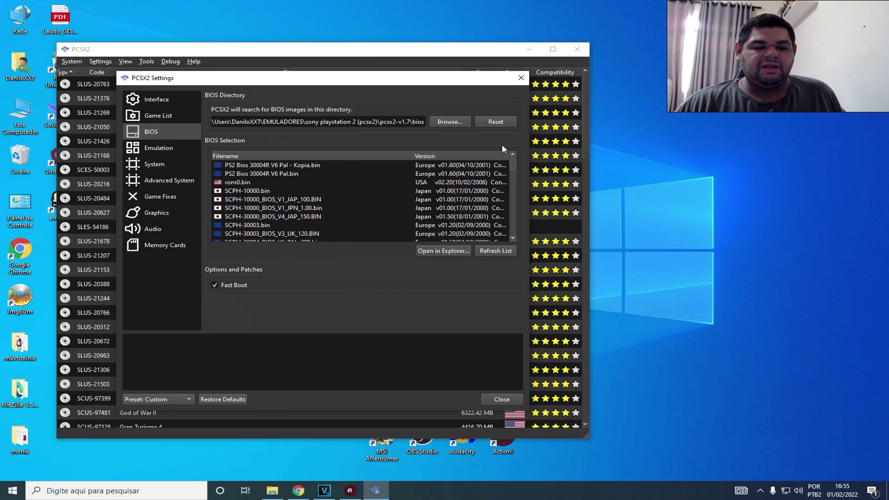
# Review the speed control, frame pacing and game options in the Emulation settings
pyautogui.click(169, 148)
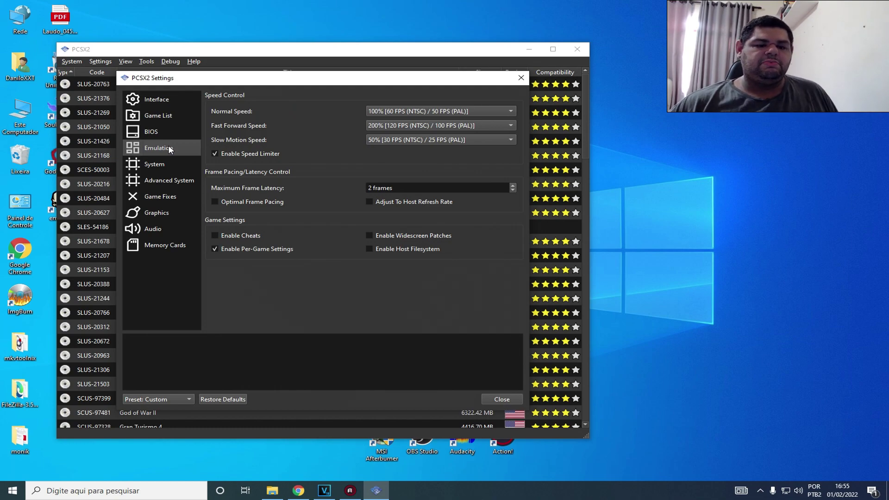
pyautogui.moveTo(393, 111)
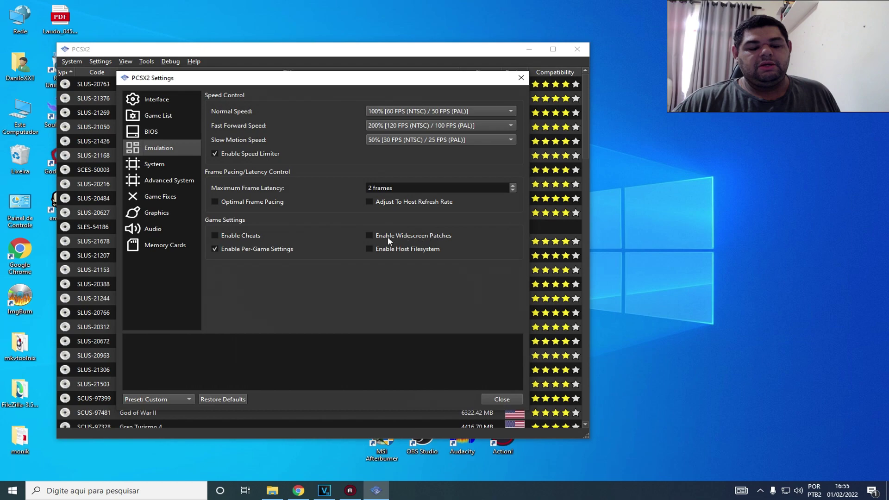
pyautogui.moveTo(317, 248)
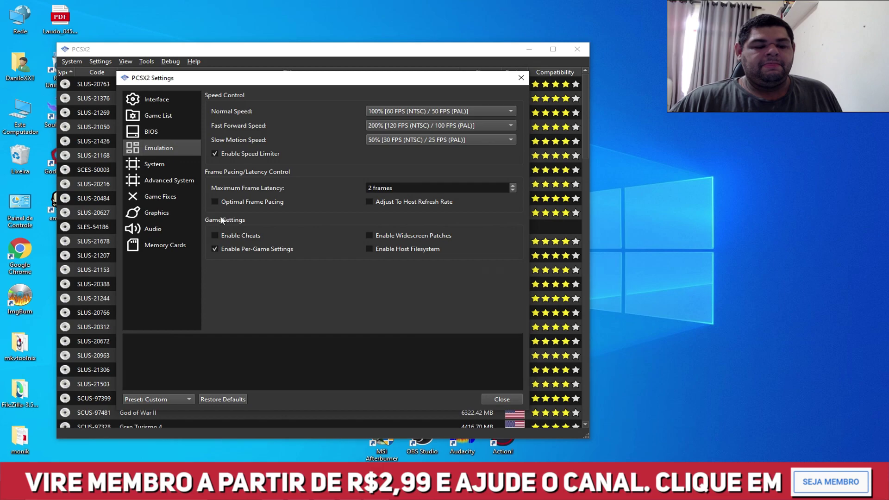
# Examine the System settings, checking the EE cycle rate choices and toggling MTVU (Multi-Threaded VU1) off and back on
pyautogui.click(178, 166)
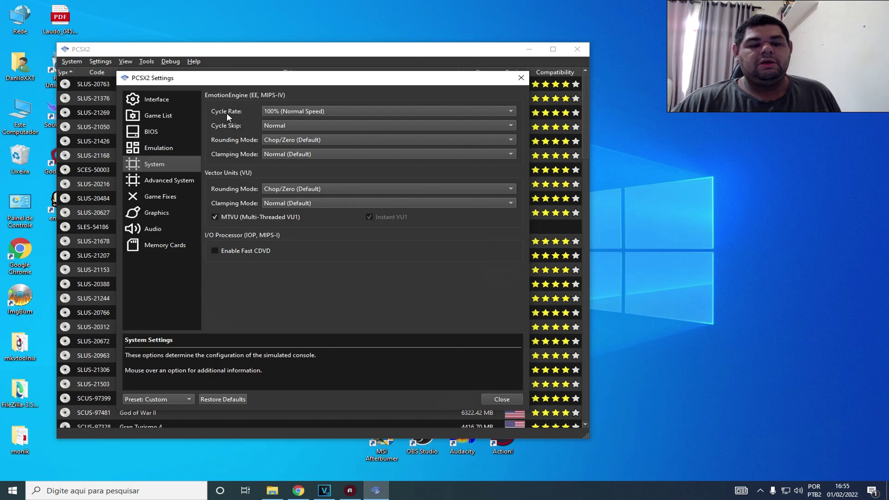
pyautogui.click(290, 111)
pyautogui.click(252, 113)
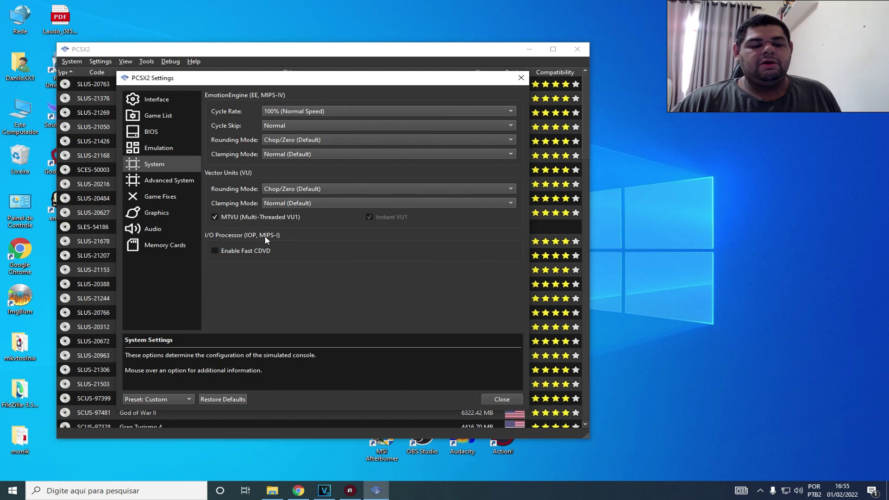
pyautogui.click(238, 219)
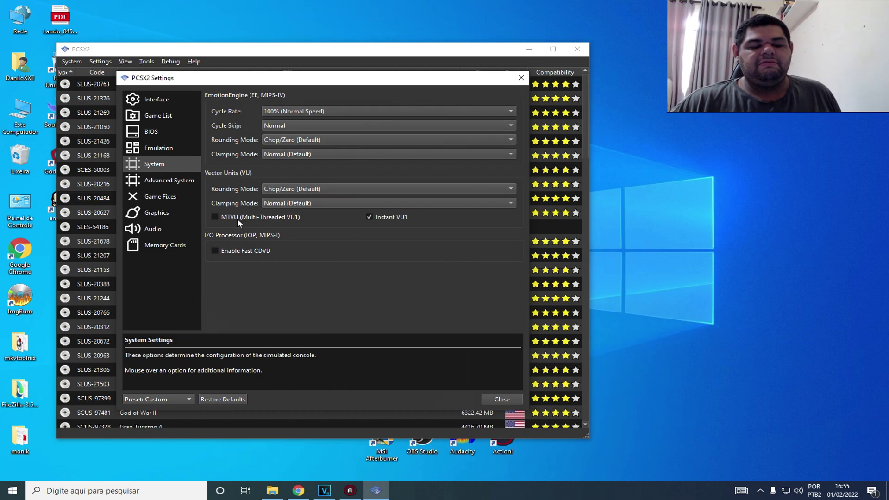
pyautogui.click(237, 219)
pyautogui.doubleClick(237, 218)
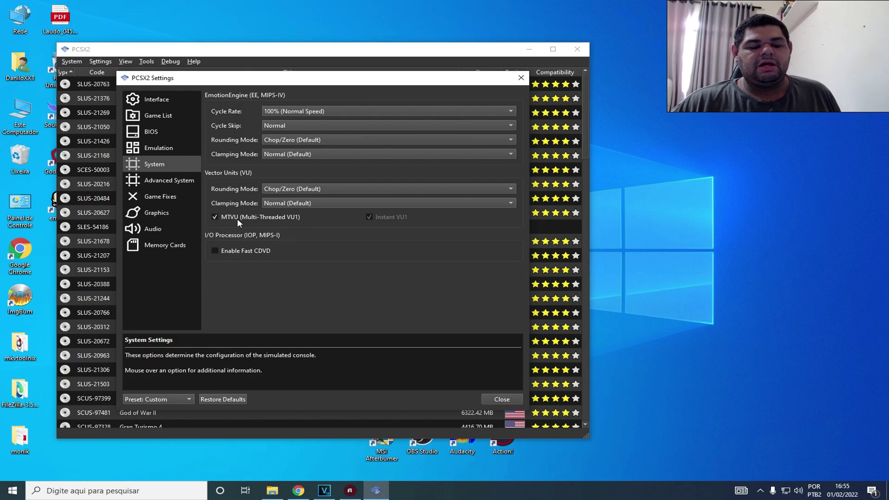
# Review the Advanced System settings, the Game Fixes, and the Display and Rendering options of the Graphics settings
pyautogui.click(176, 183)
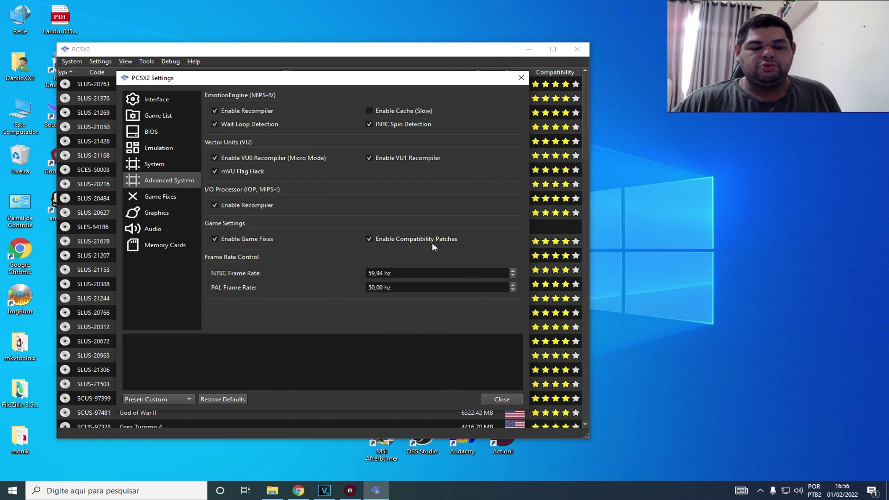
pyautogui.click(166, 197)
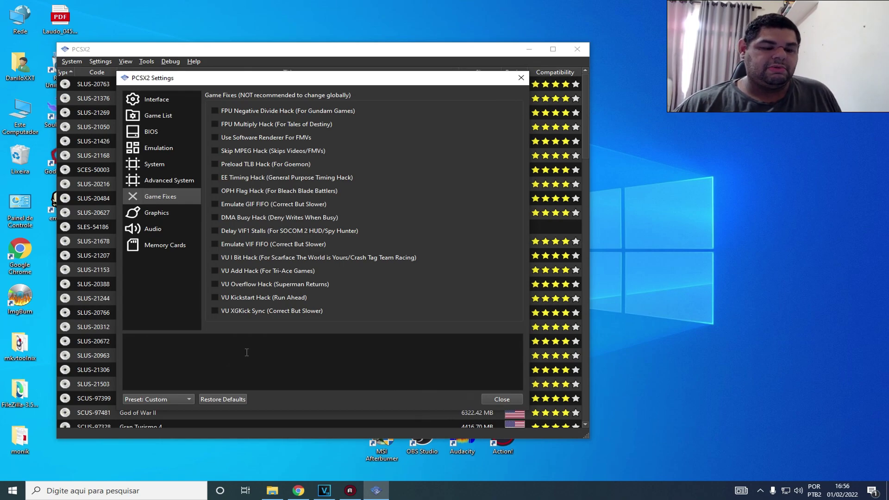
pyautogui.click(180, 213)
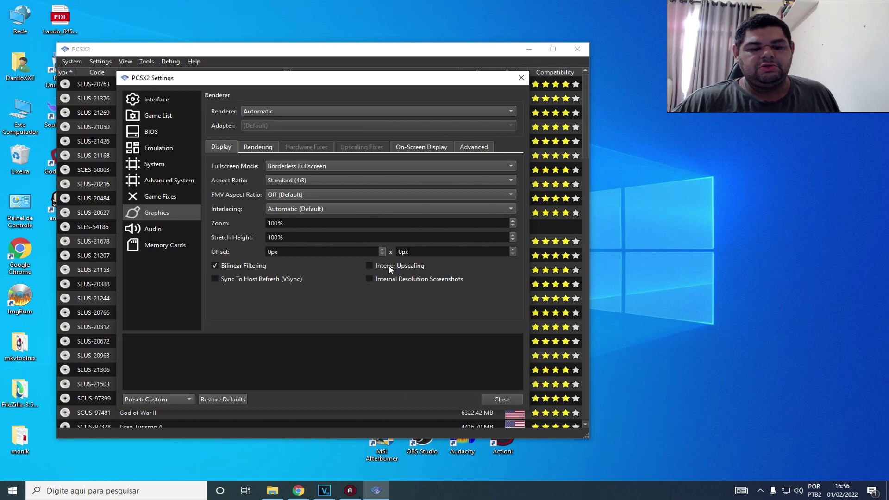
pyautogui.click(268, 148)
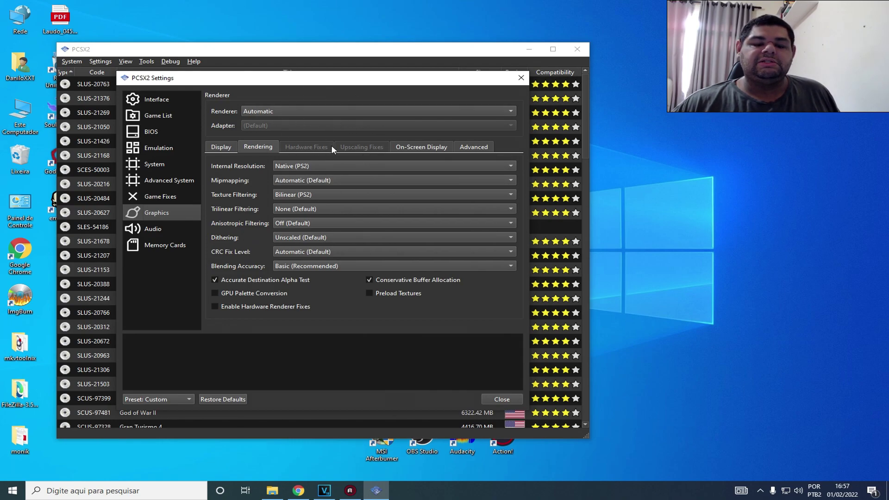
# Enable the FPS, CPU usage, statistics, speed and resolution read-outs in the Graphics on-screen display settings
pyautogui.click(403, 147)
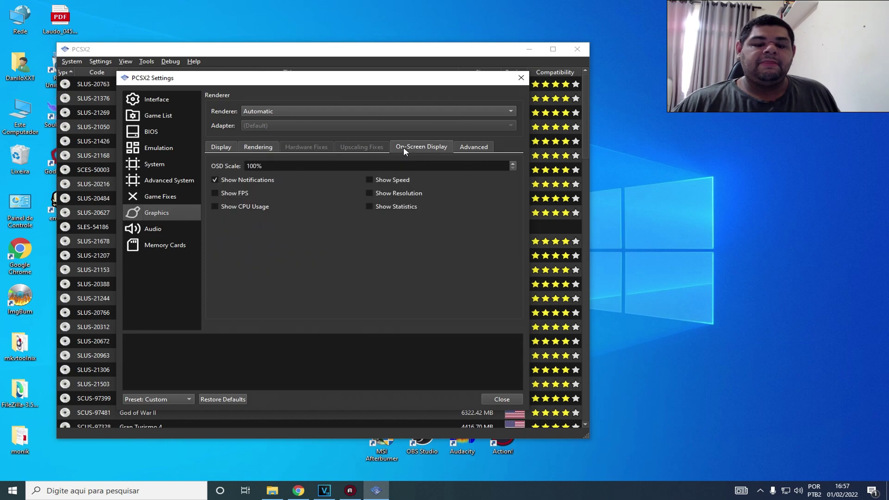
pyautogui.click(233, 193)
pyautogui.click(231, 206)
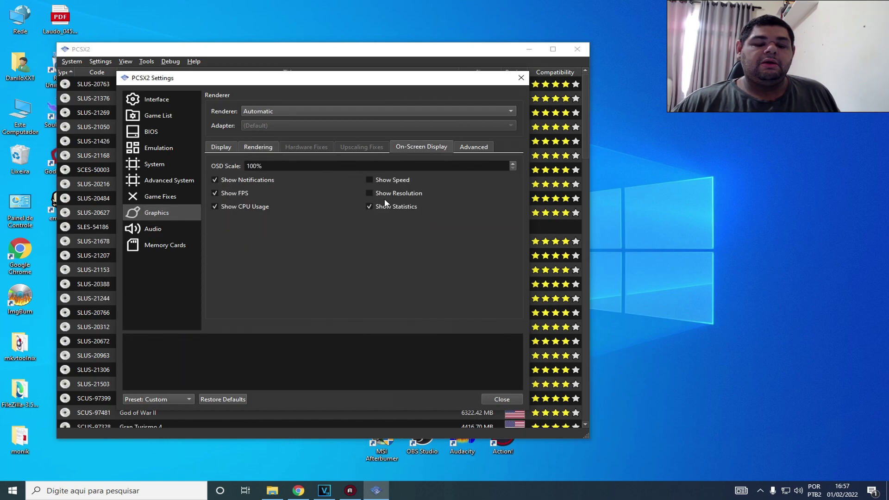
pyautogui.click(390, 179)
pyautogui.click(370, 194)
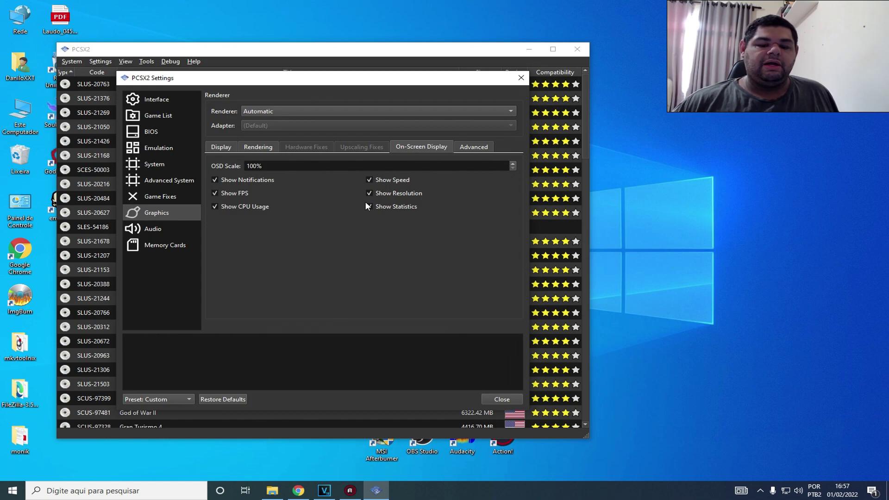
# Review the Advanced Graphics options, the Audio and Memory Cards settings, and close the settings window
pyautogui.click(482, 144)
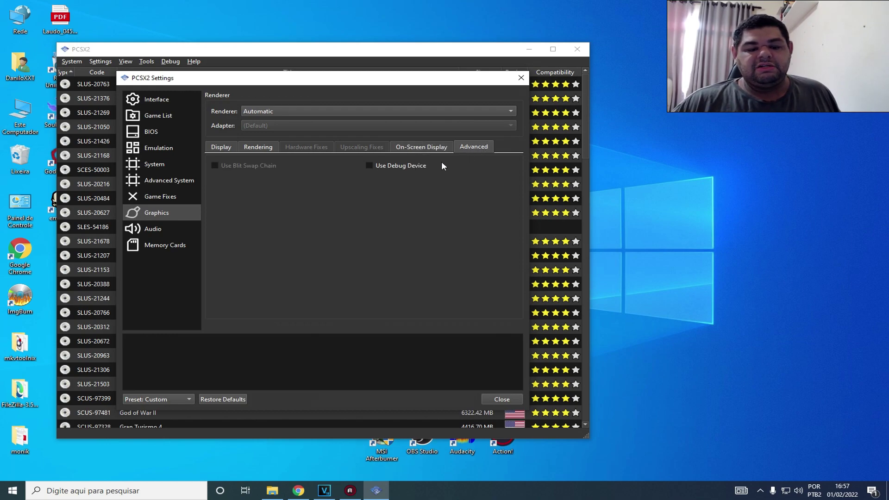
pyautogui.moveTo(244, 163)
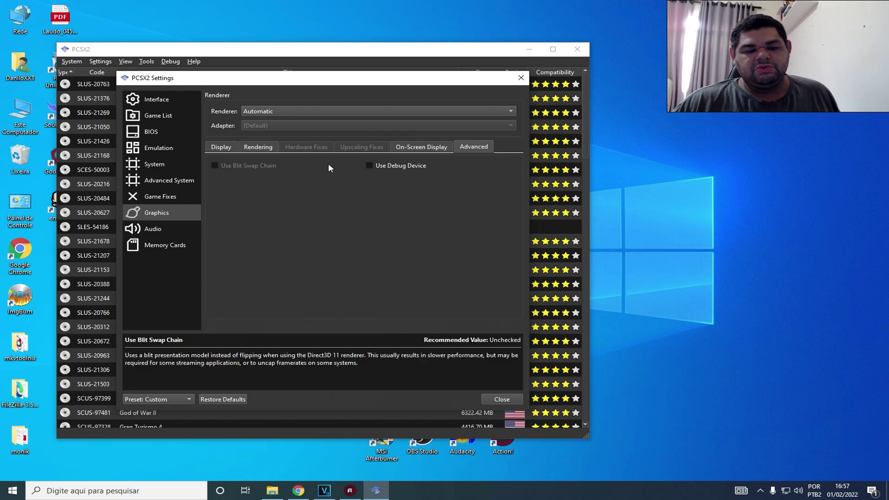
pyautogui.click(163, 229)
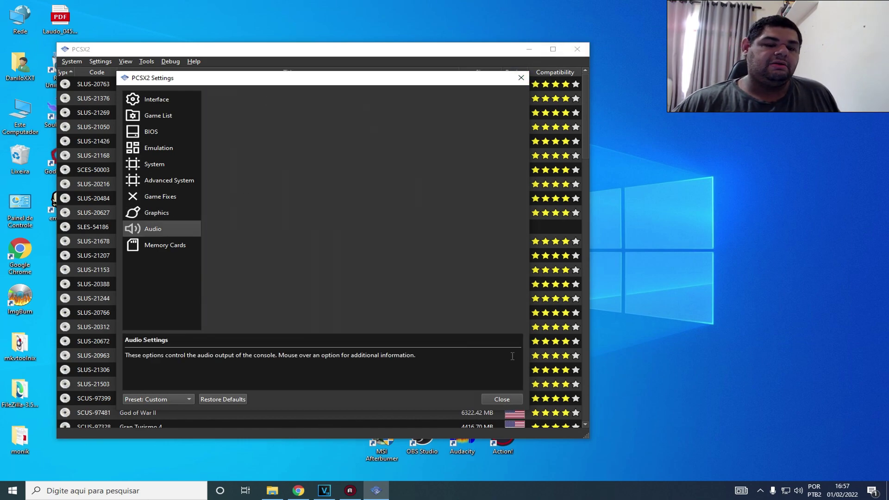
pyautogui.click(156, 244)
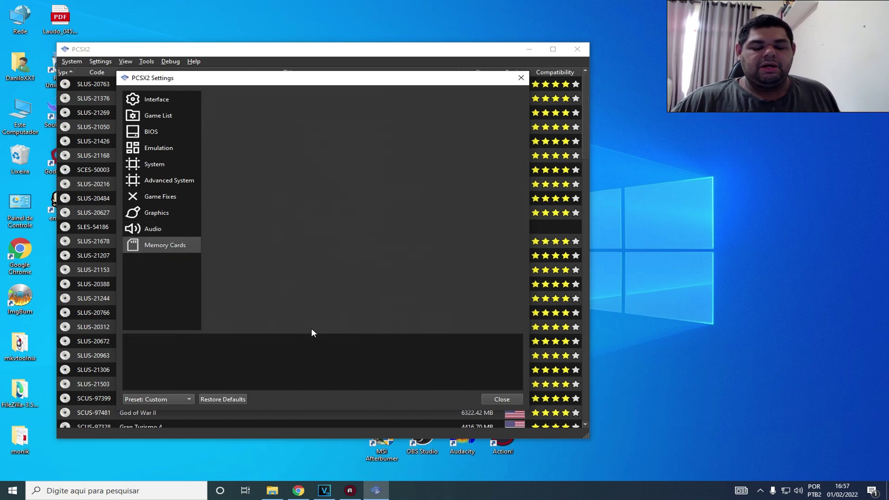
pyautogui.click(491, 401)
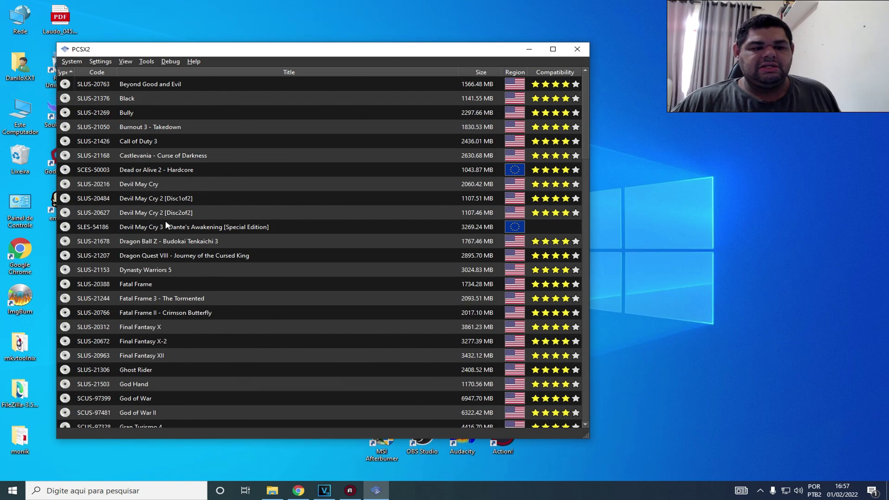
# Try to open the properties of Beyond Good and Evil, and inspect the actions available for Black
pyautogui.click(192, 84)
pyautogui.rightClick(214, 88)
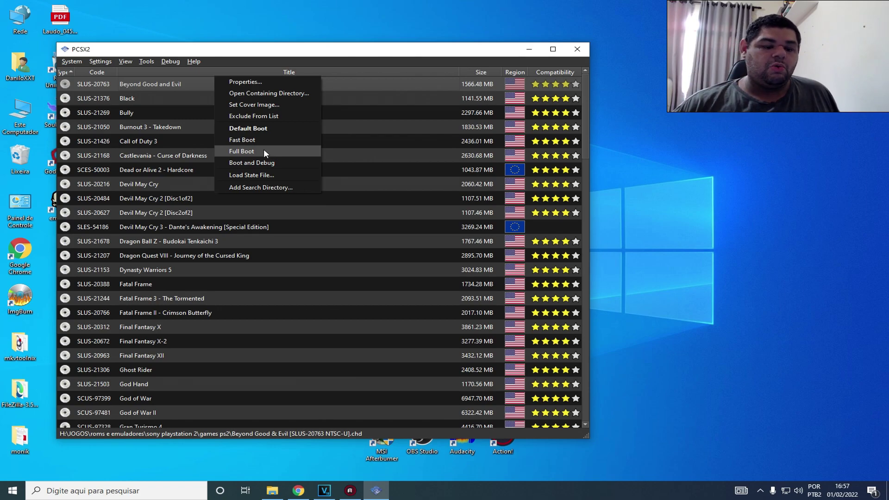
pyautogui.click(264, 82)
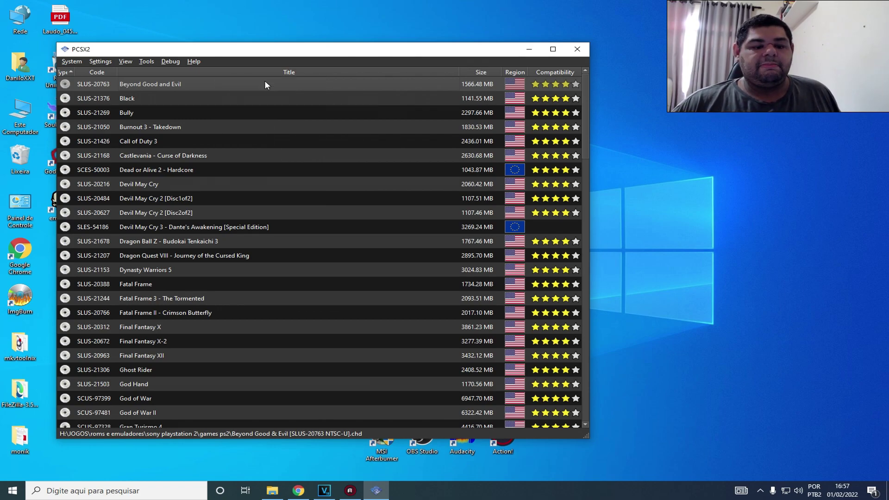
pyautogui.click(225, 98)
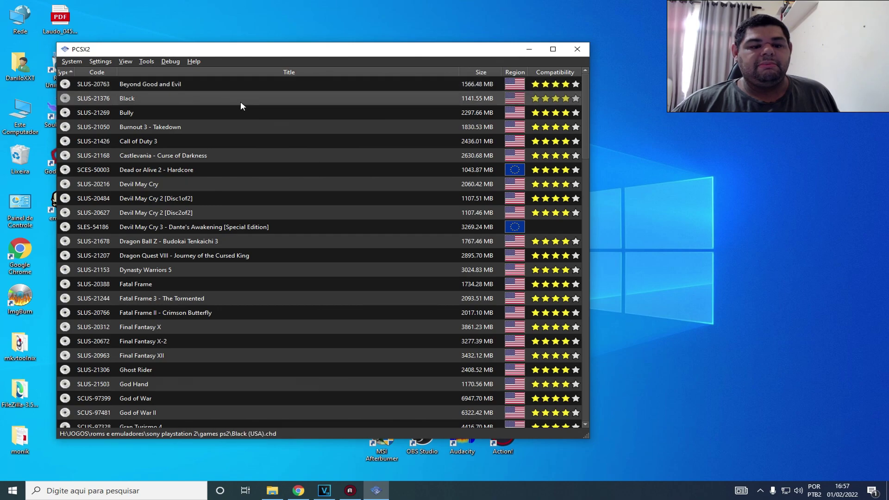
pyautogui.rightClick(240, 102)
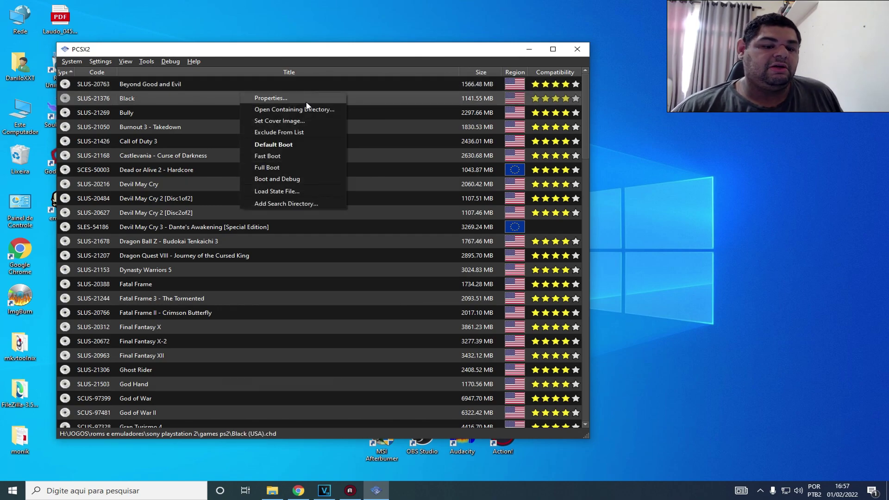
pyautogui.rightClick(365, 98)
pyautogui.click(400, 95)
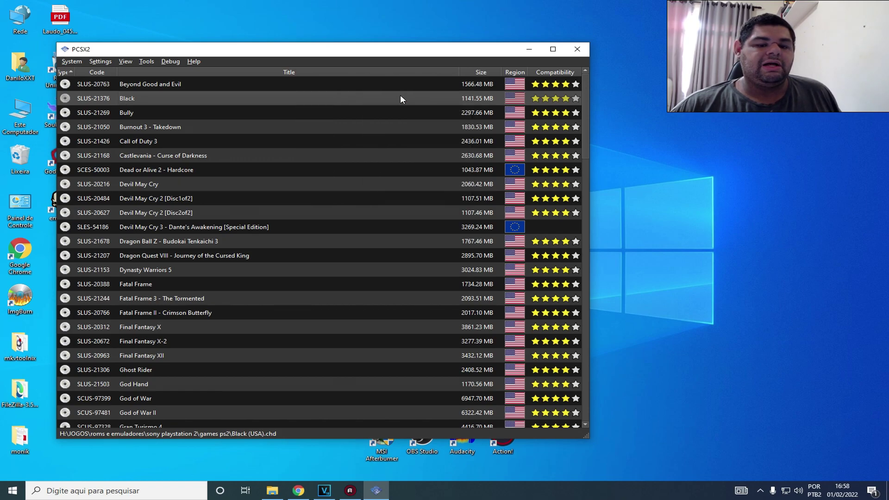
pyautogui.rightClick(242, 97)
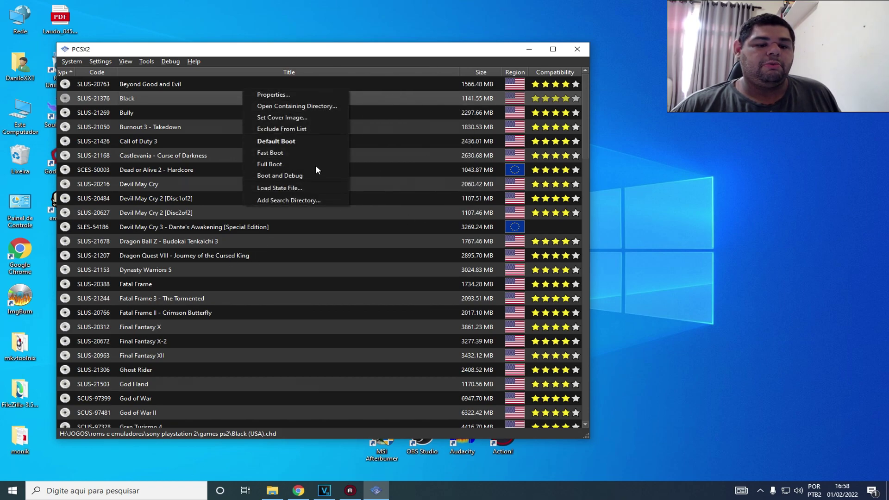
# Open the folder containing the Bully game file, view its contents and close it
pyautogui.click(187, 113)
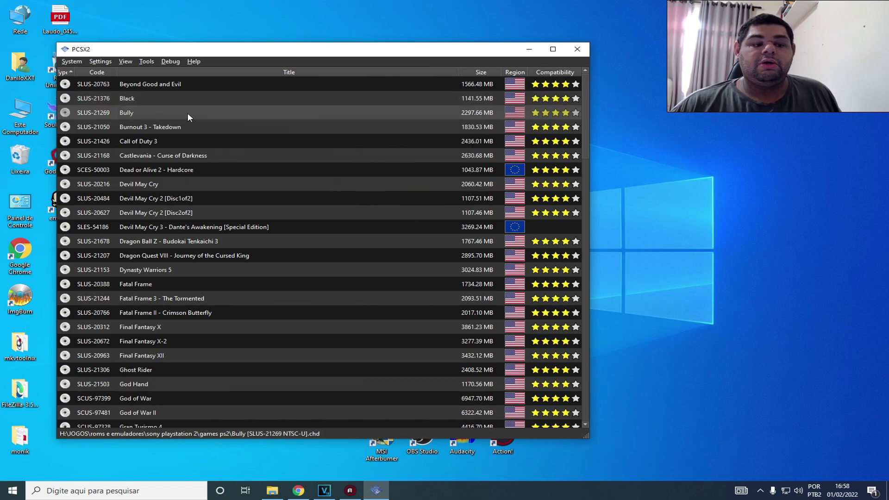
pyautogui.rightClick(218, 115)
pyautogui.click(238, 122)
pyautogui.rightClick(262, 114)
pyautogui.press('Escape')
pyautogui.rightClick(267, 116)
pyautogui.click(278, 123)
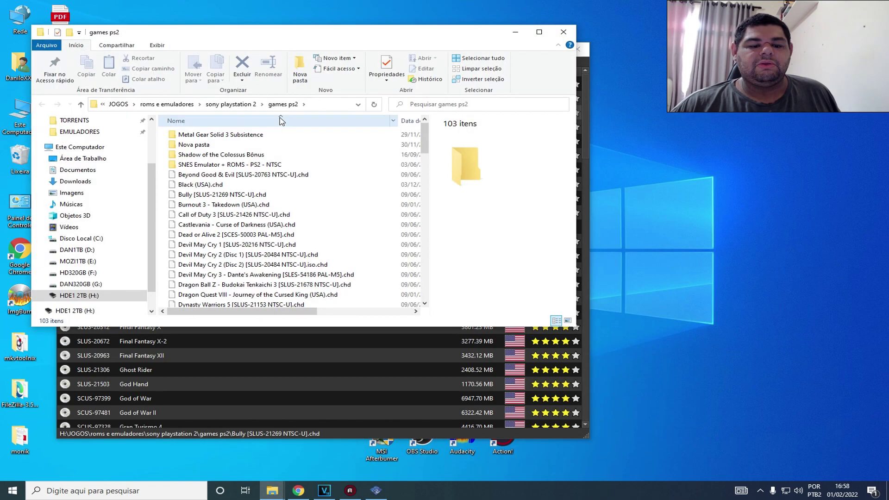
pyautogui.click(563, 32)
# Boot Burnout 3 - Takedown from the game list and shut the game down
pyautogui.rightClick(238, 123)
pyautogui.click(234, 125)
pyautogui.rightClick(237, 126)
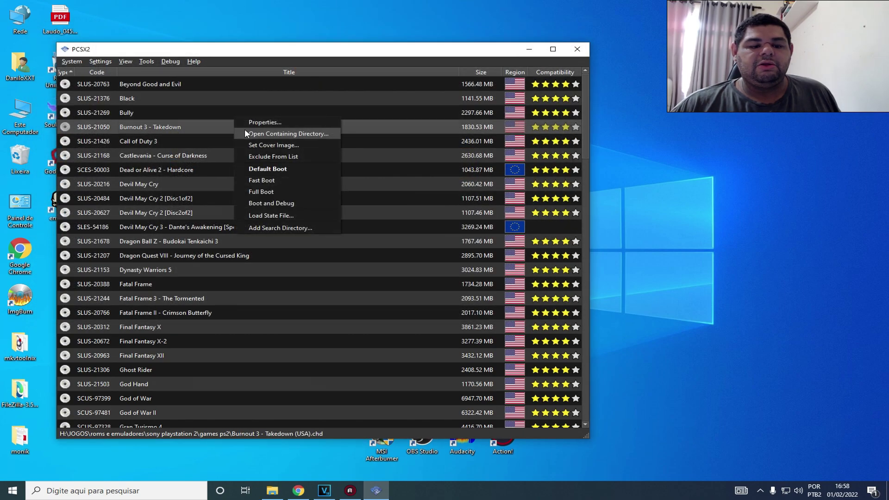
pyautogui.click(253, 133)
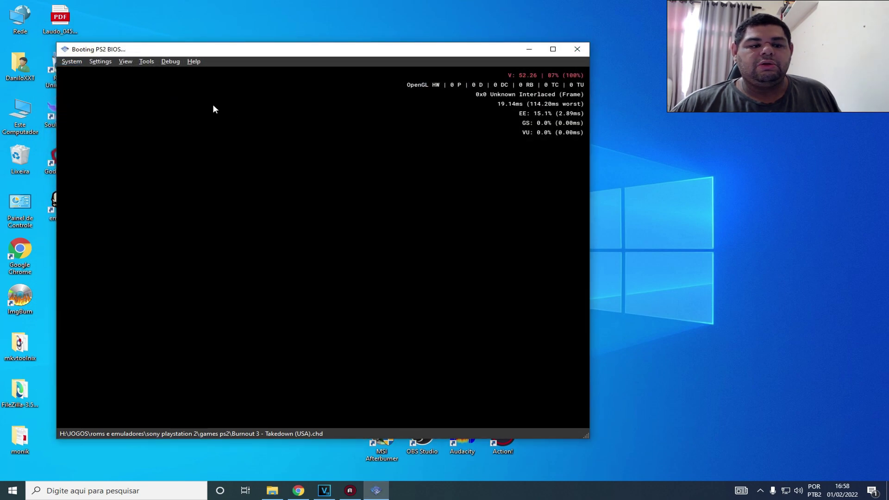
pyautogui.click(73, 62)
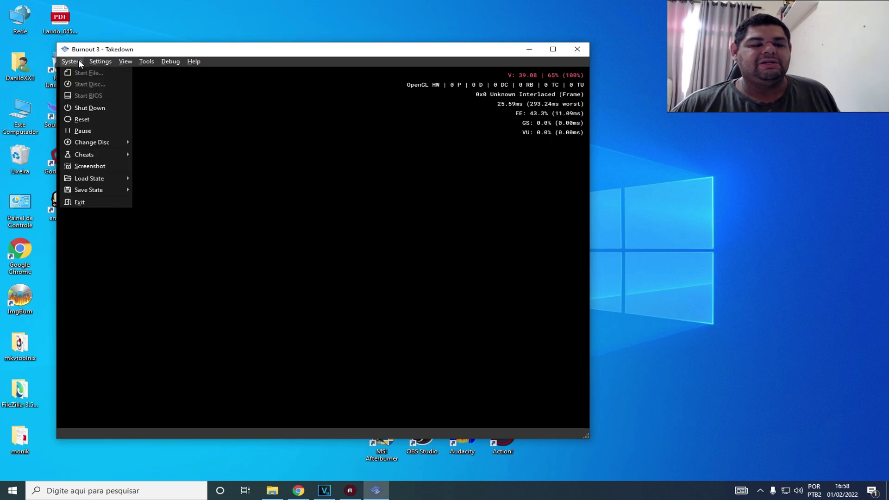
pyautogui.click(99, 108)
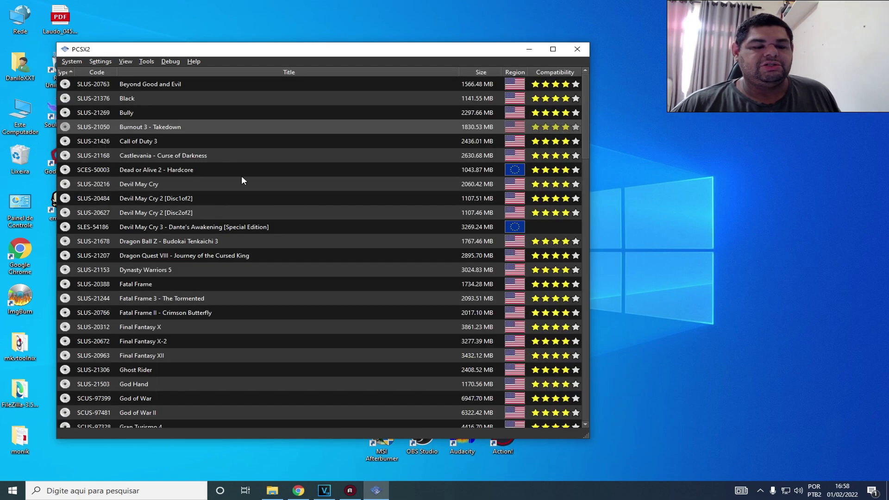
pyautogui.moveTo(356, 49); pyautogui.dragTo(411, 50)
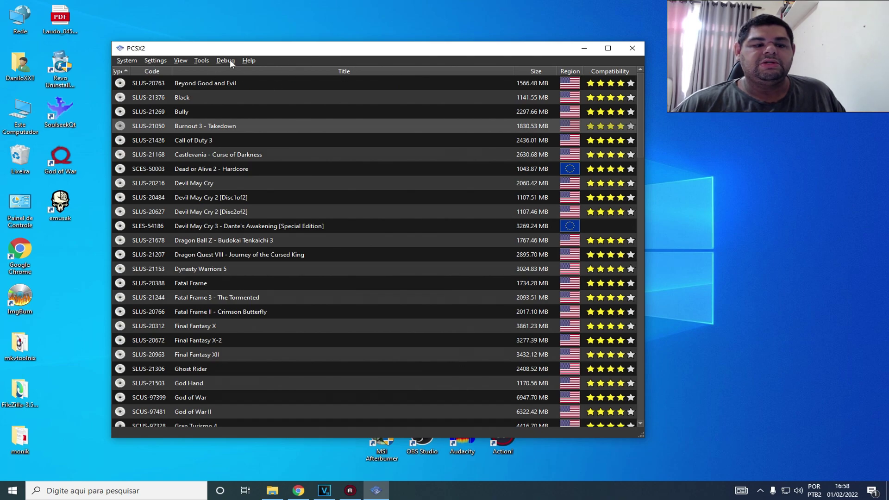
pyautogui.click(248, 61)
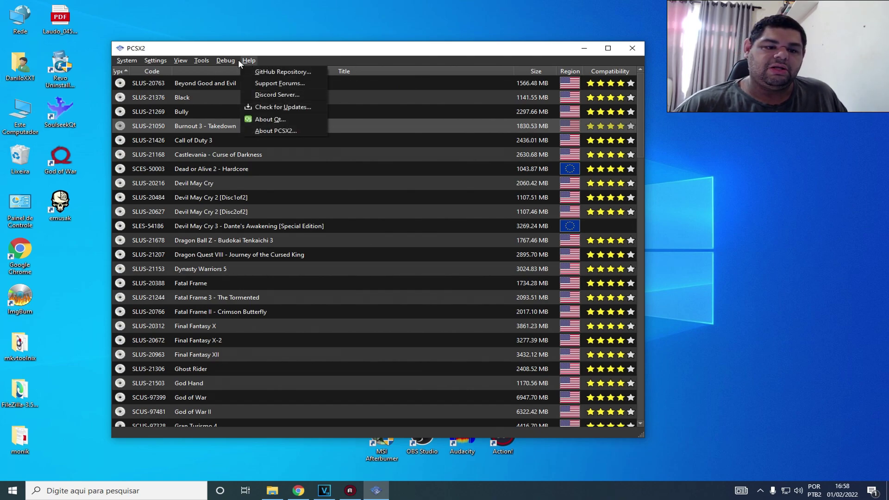
pyautogui.click(331, 50)
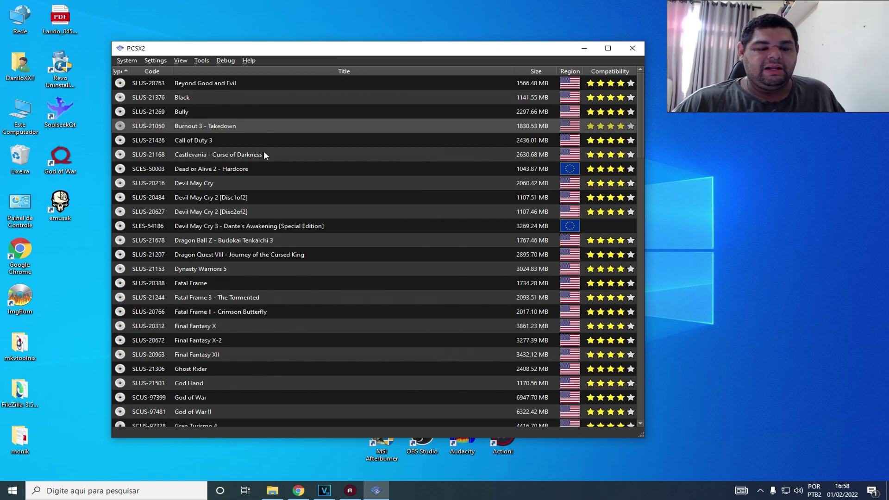
# Find Ratchet & Clank in the game list and launch it
pyautogui.scroll(-10, 247, 226)
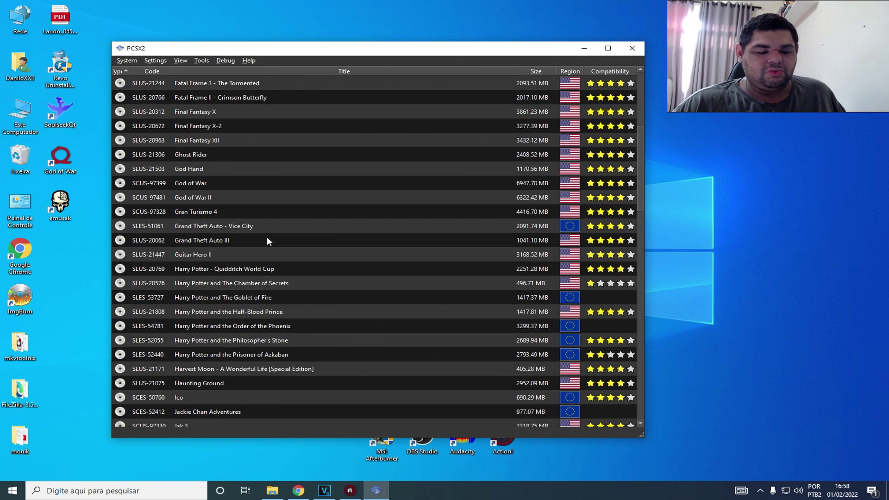
pyautogui.scroll(-5, 272, 241)
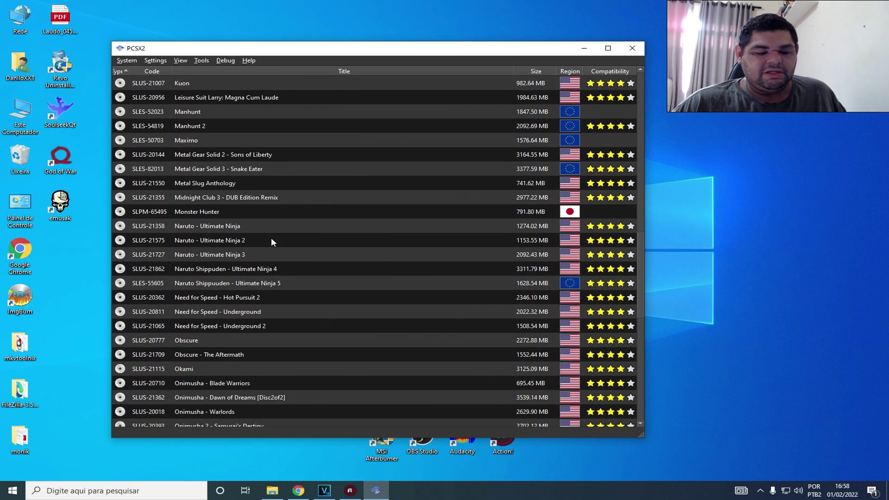
pyautogui.scroll(-5, 271, 241)
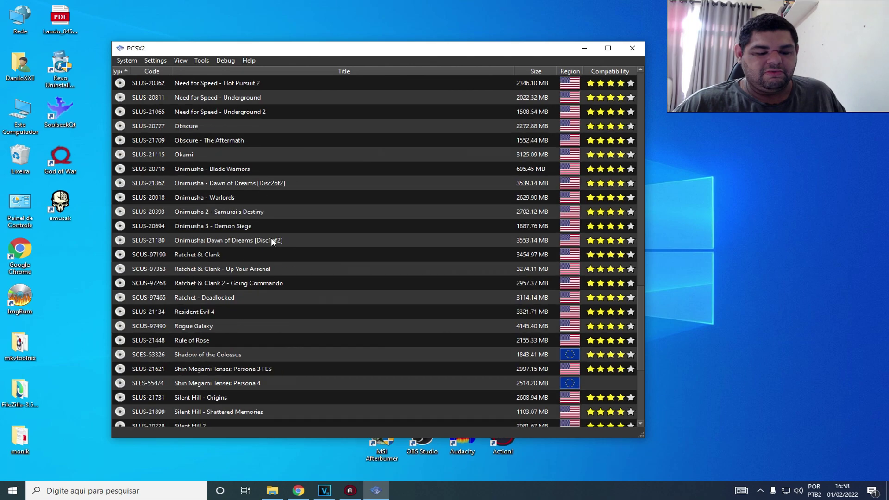
pyautogui.doubleClick(248, 254)
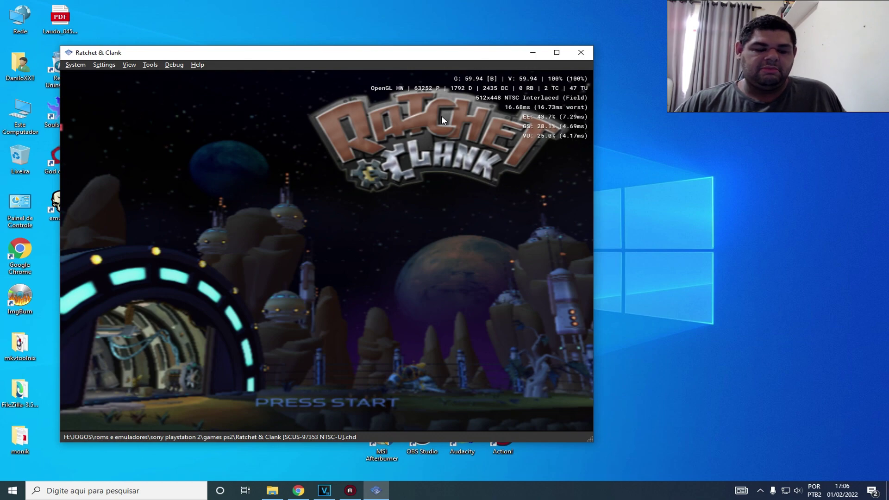
# Review the General hotkey assignments and close the controller settings
pyautogui.click(107, 65)
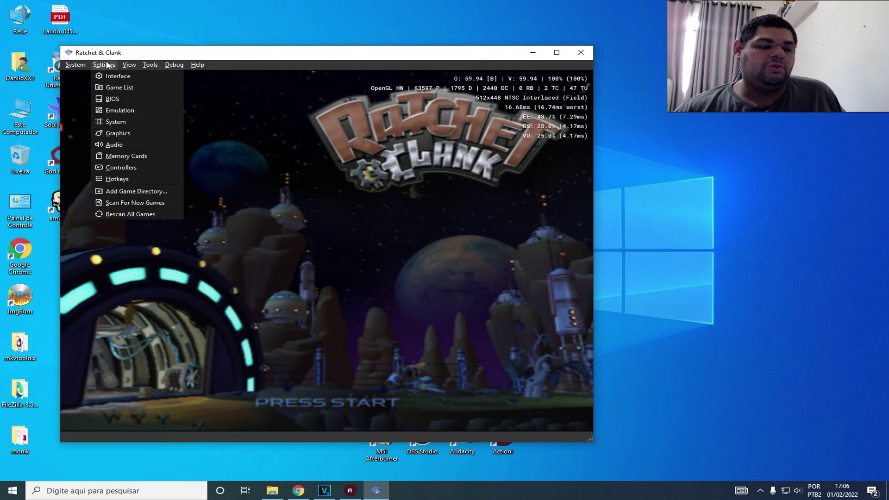
pyautogui.click(134, 179)
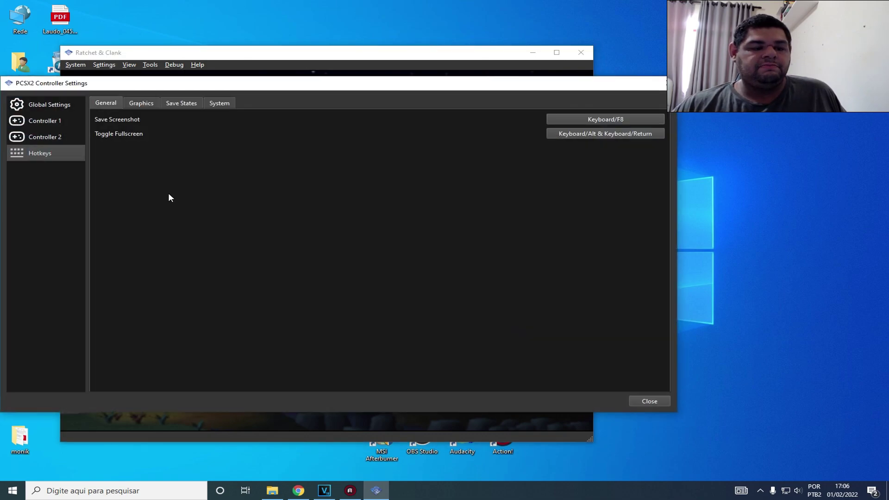
pyautogui.moveTo(157, 90); pyautogui.dragTo(182, 88)
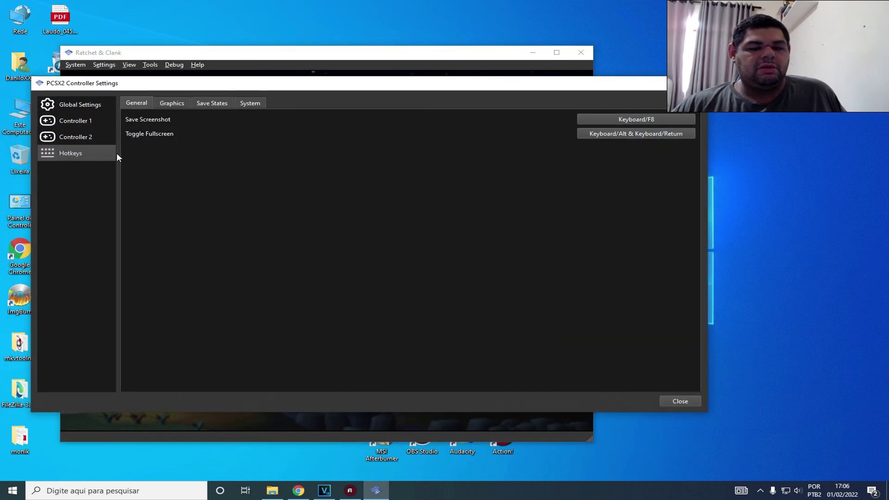
pyautogui.click(702, 88)
# Enable the XInput input source in the global controller settings
pyautogui.click(107, 64)
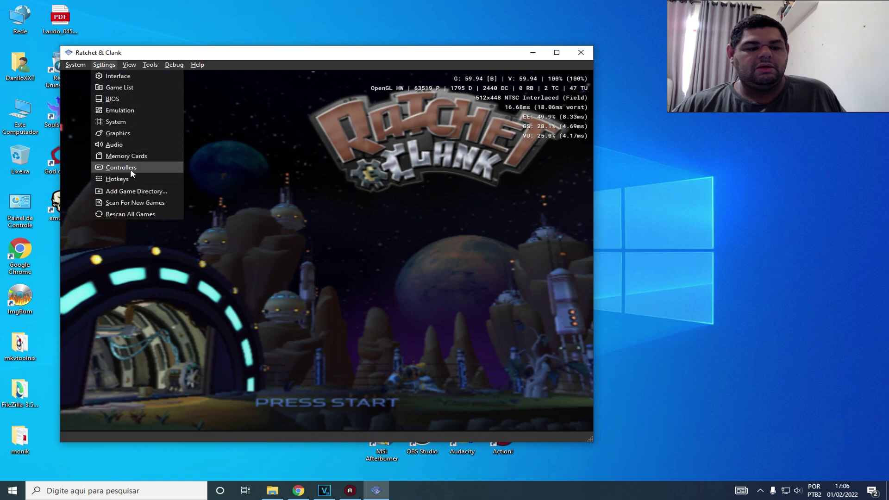
pyautogui.click(130, 167)
pyautogui.moveTo(150, 84); pyautogui.dragTo(206, 85)
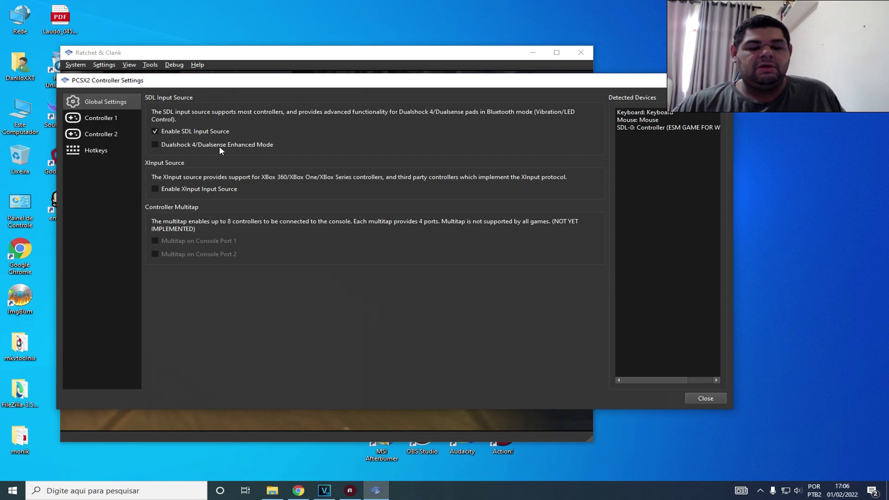
pyautogui.click(211, 191)
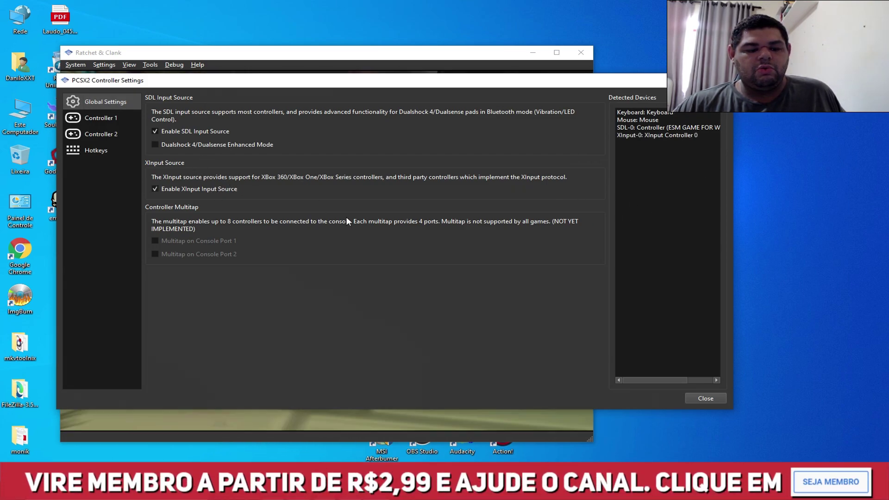
# Examine the button bindings and controller type choices for Controller 1
pyautogui.click(118, 118)
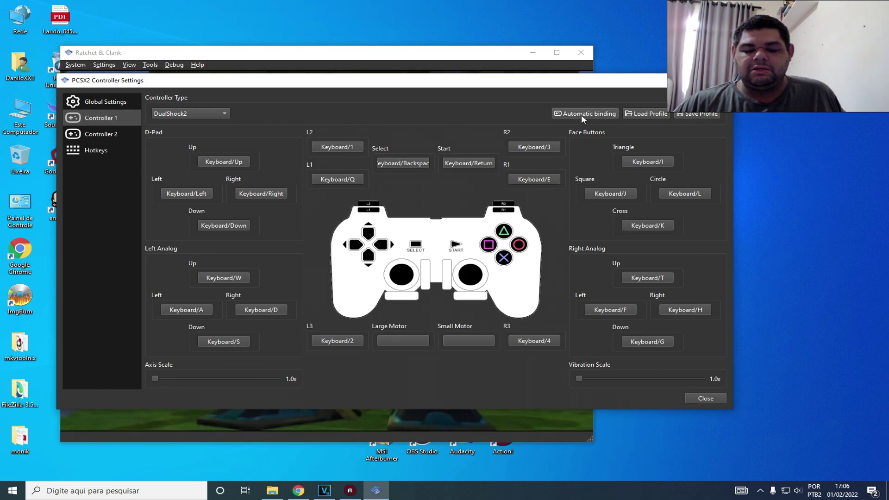
pyautogui.click(201, 113)
pyautogui.click(200, 115)
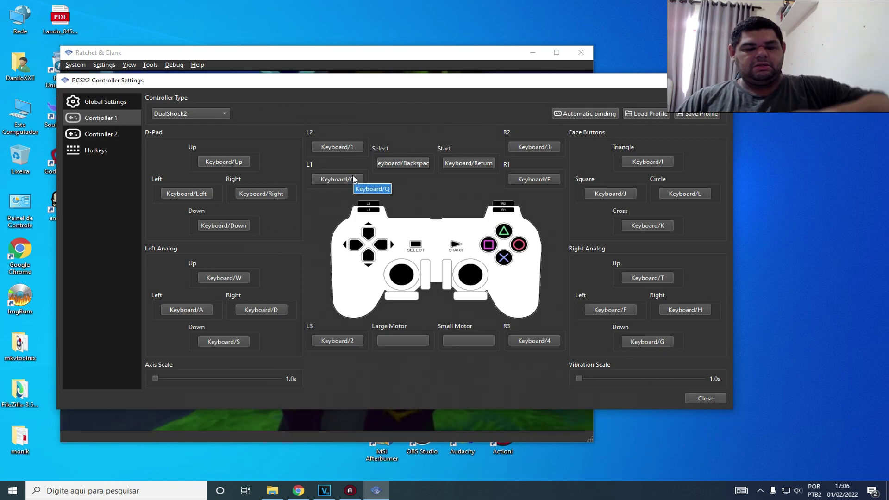
# Bind the D-Pad and Left Analog directions of Controller 1 to the matching gamepad inputs
pyautogui.click(237, 160)
pyautogui.click(220, 224)
pyautogui.click(205, 194)
pyautogui.click(265, 194)
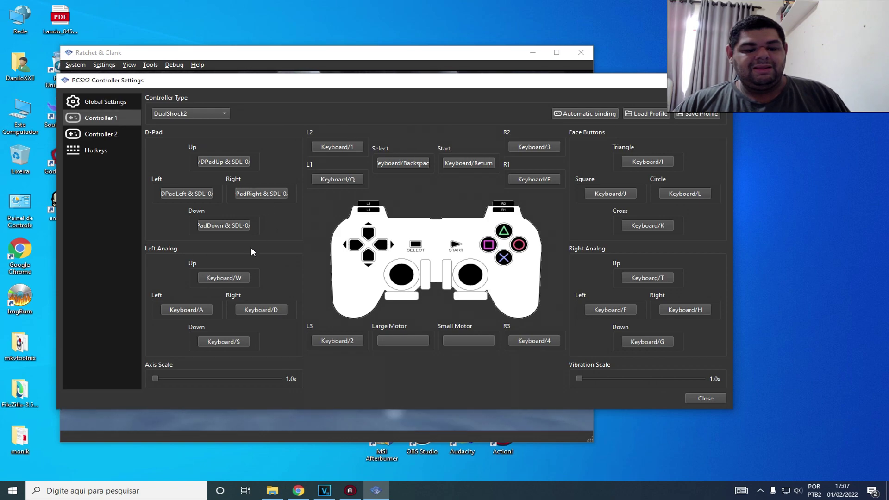
pyautogui.click(238, 276)
pyautogui.click(227, 340)
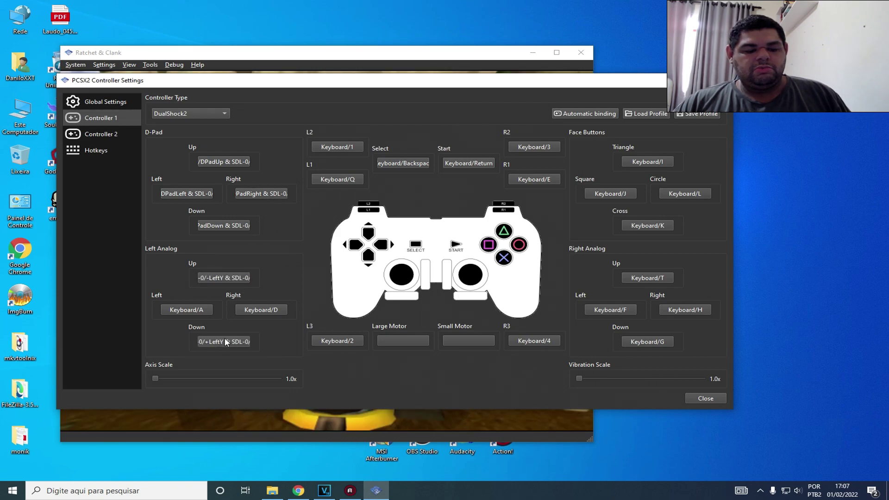
pyautogui.click(195, 309)
pyautogui.click(252, 308)
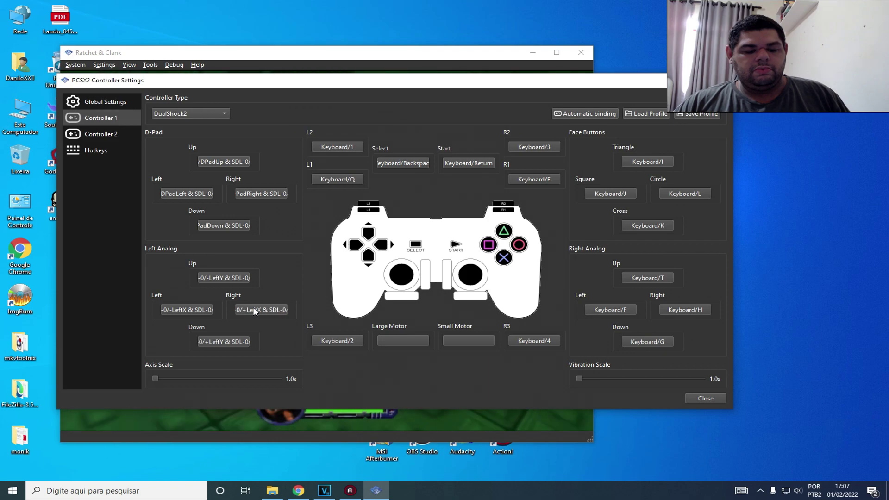
# Bind the stick, shoulder and trigger buttons, Select, Start and the four face buttons of Controller 1 to the gamepad
pyautogui.click(329, 339)
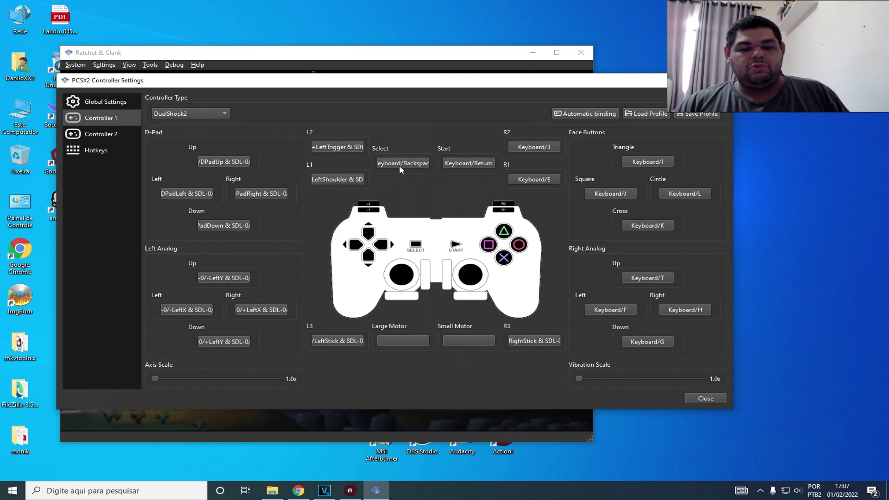
pyautogui.click(468, 163)
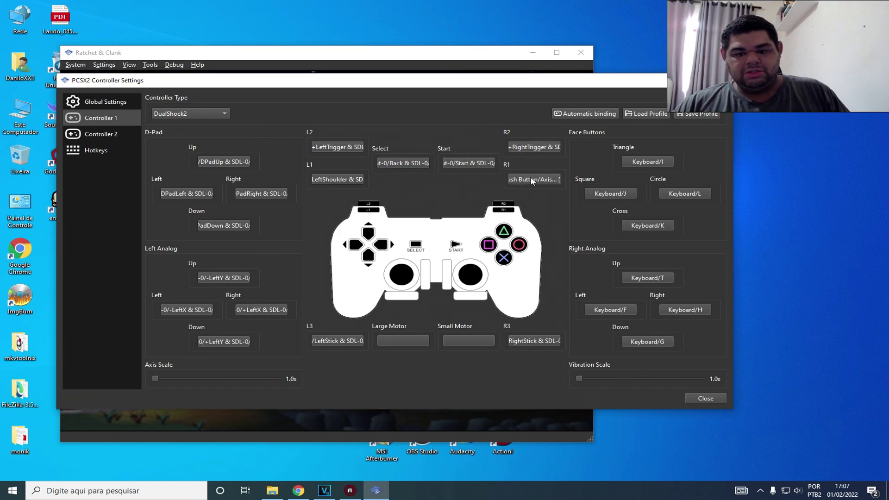
pyautogui.click(648, 162)
pyautogui.click(619, 192)
pyautogui.click(664, 193)
pyautogui.click(654, 221)
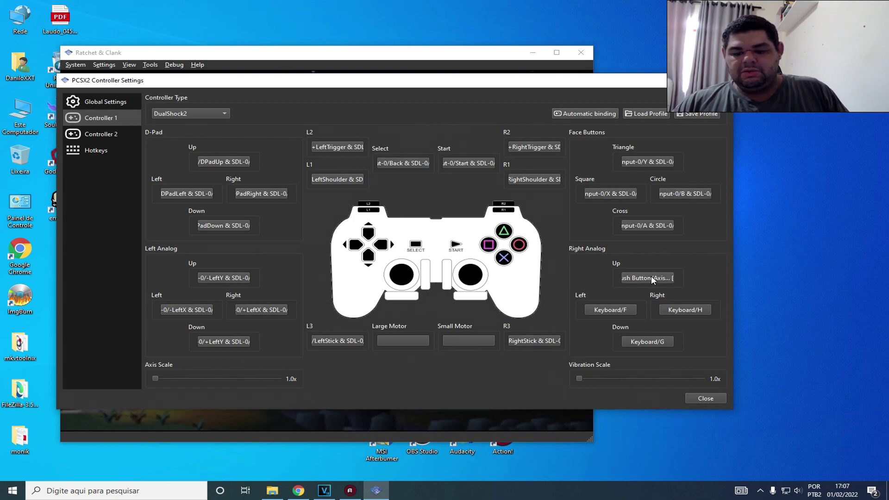
# Bind the Right Analog directions to the gamepad's right stick and close the controller settings
pyautogui.click(647, 341)
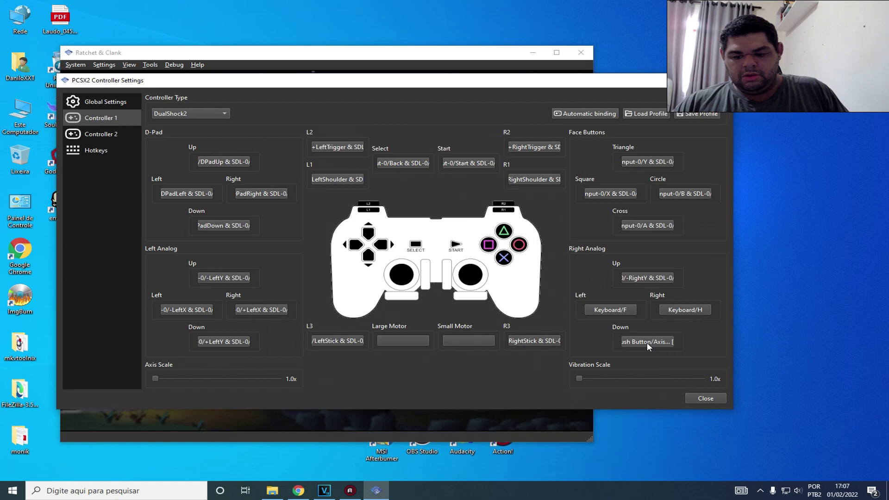
pyautogui.click(617, 306)
pyautogui.click(676, 306)
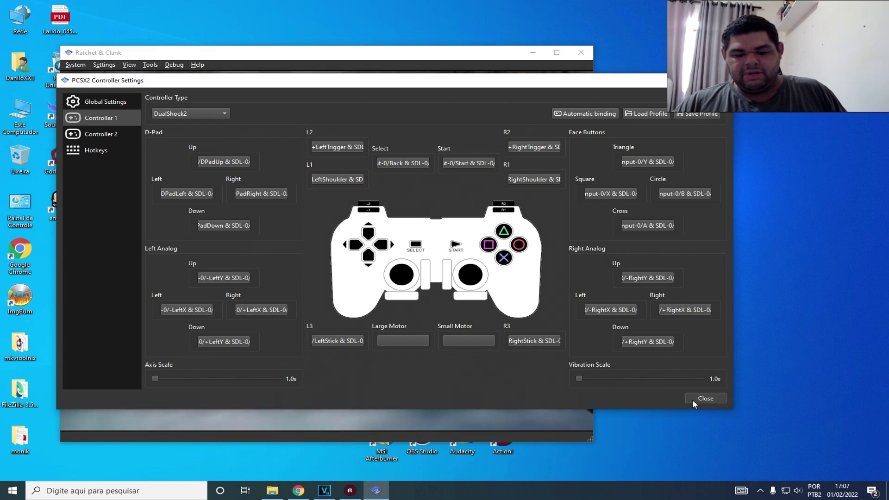
pyautogui.click(705, 398)
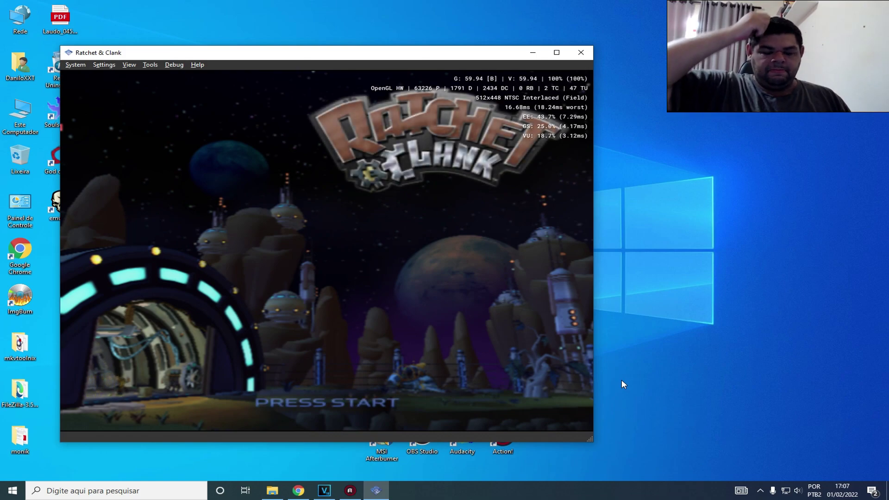
# Start a new game from the Ratchet & Clank title screen, answering the memory card format prompt
pyautogui.press('Return')
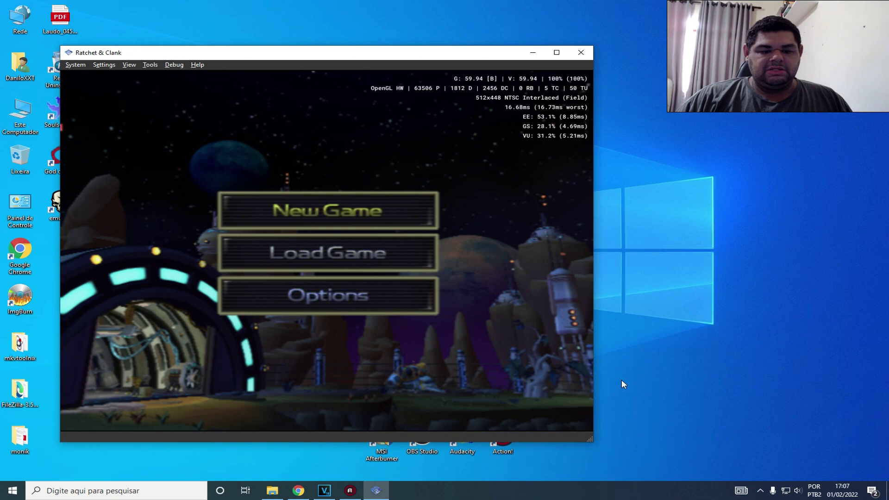
pyautogui.press('Return')
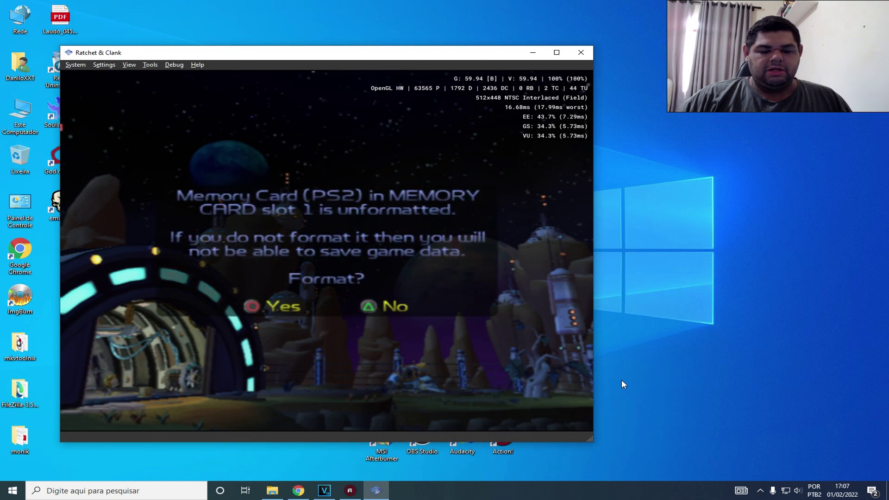
pyautogui.press('Return')
pyautogui.press('Return')
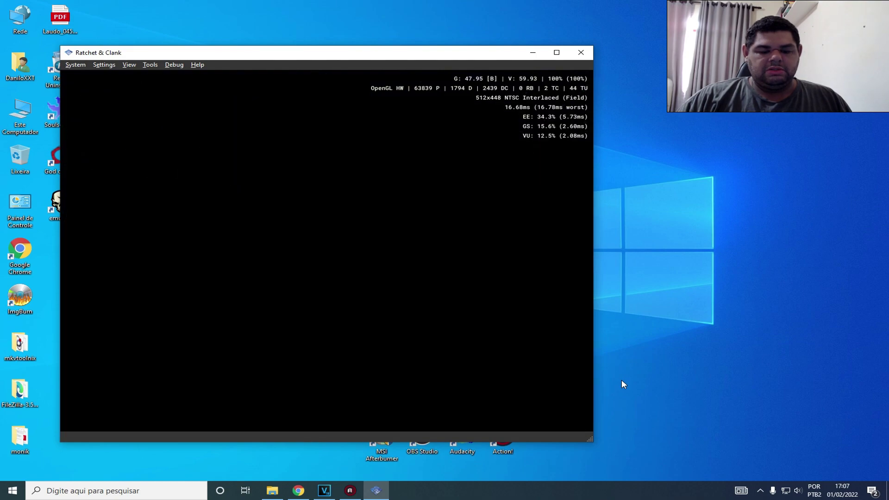
# Examine the General, Graphics, Save States and System hotkey assignments
pyautogui.click(109, 66)
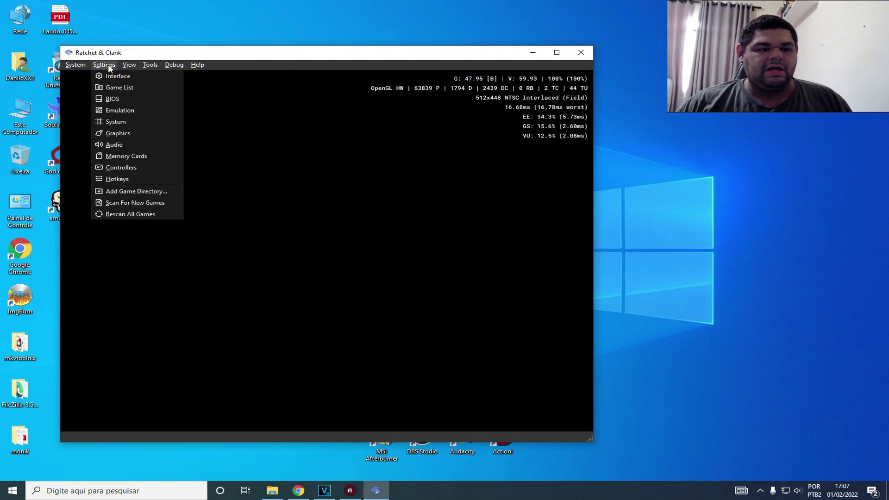
pyautogui.click(137, 178)
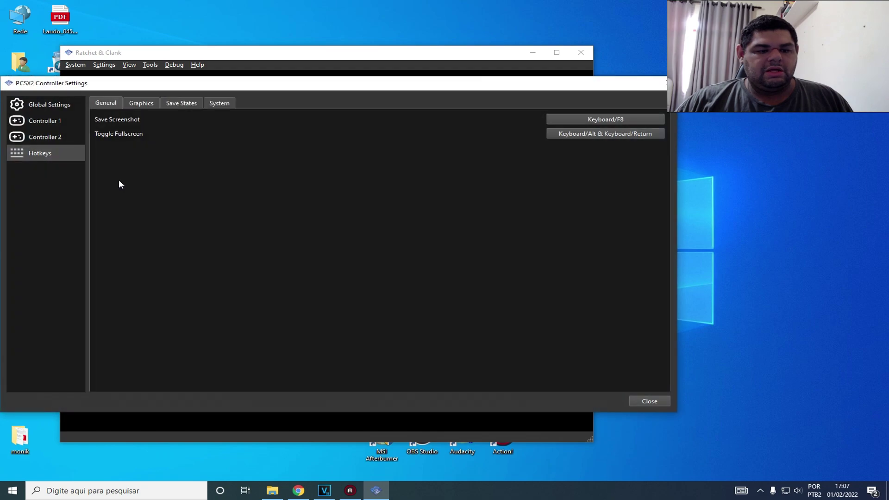
pyautogui.click(131, 102)
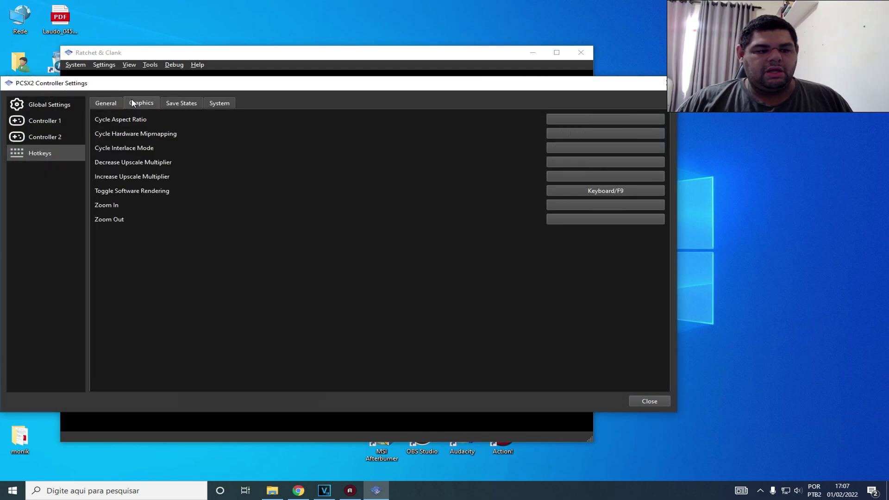
pyautogui.click(180, 102)
pyautogui.click(215, 102)
pyautogui.click(106, 102)
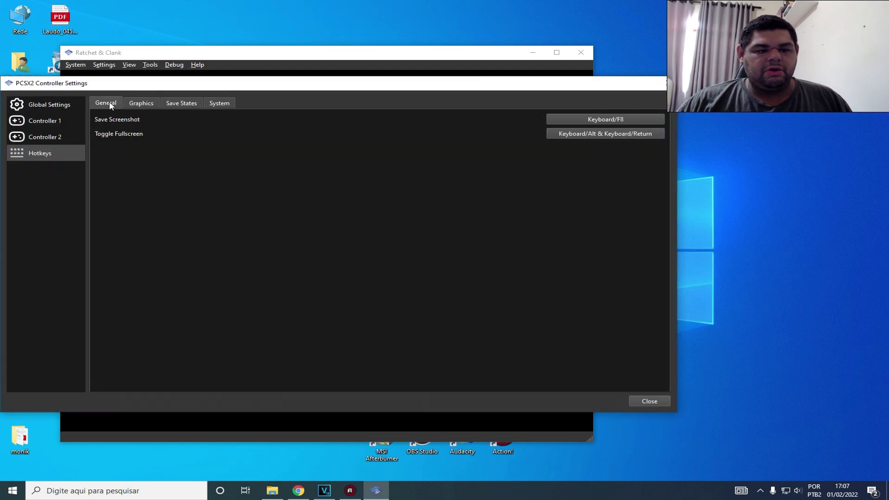
pyautogui.click(140, 103)
pyautogui.click(107, 104)
pyautogui.click(137, 101)
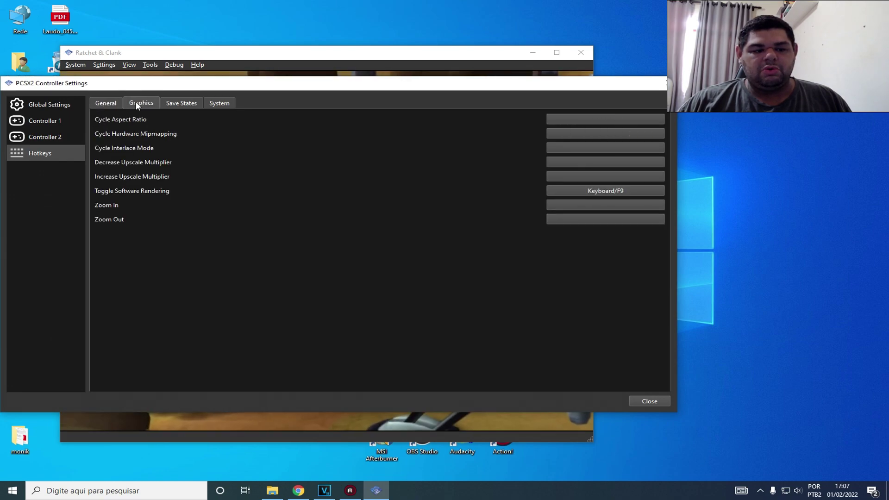
pyautogui.click(174, 102)
pyautogui.click(212, 101)
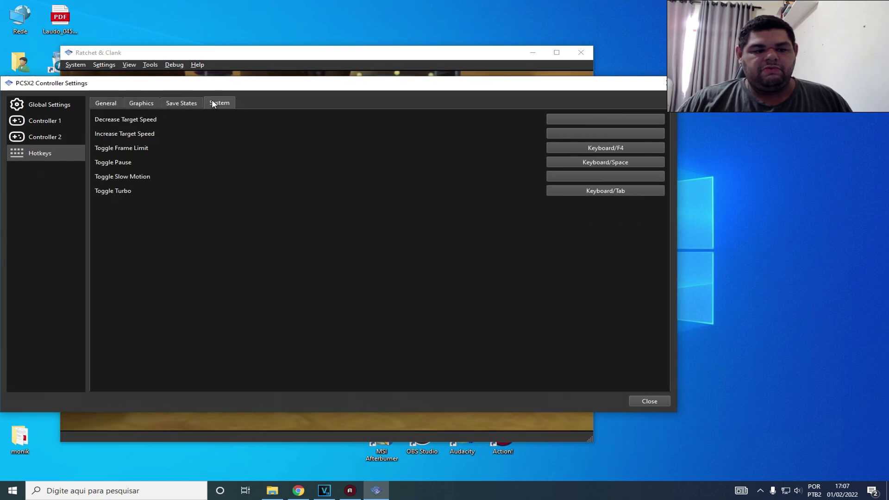
pyautogui.click(185, 101)
pyautogui.click(221, 104)
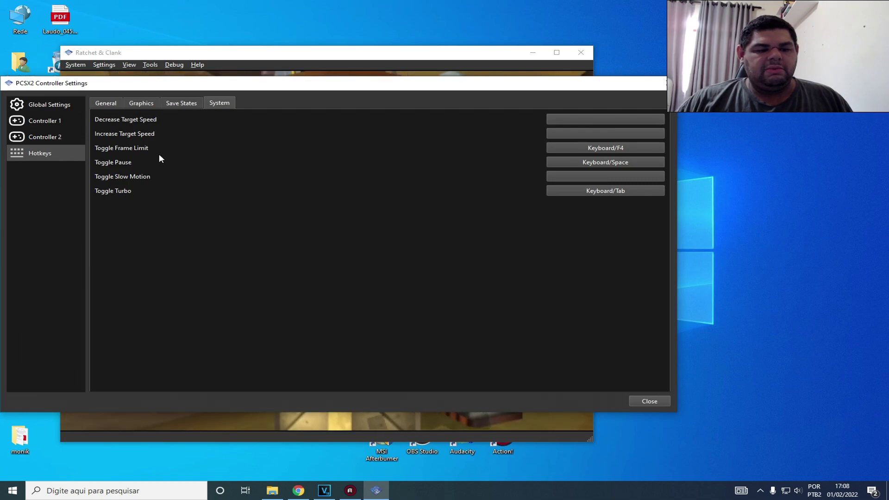
pyautogui.click(178, 104)
pyautogui.click(147, 103)
pyautogui.click(109, 102)
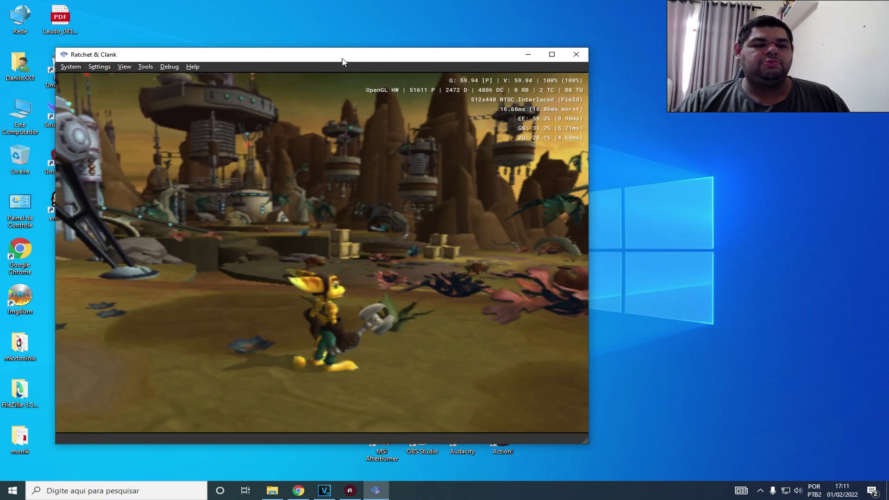
# Check the enabled input source and the detected XInput controller in the global controller settings, and close them
pyautogui.click(104, 67)
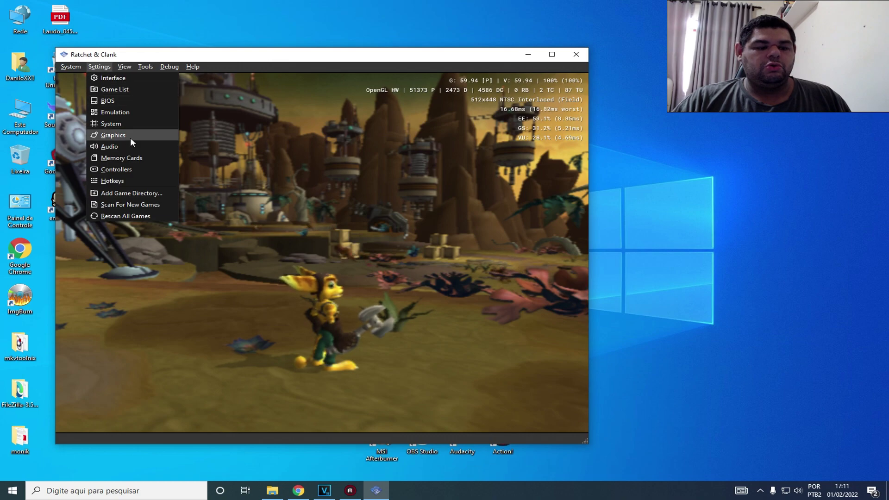
pyautogui.click(123, 170)
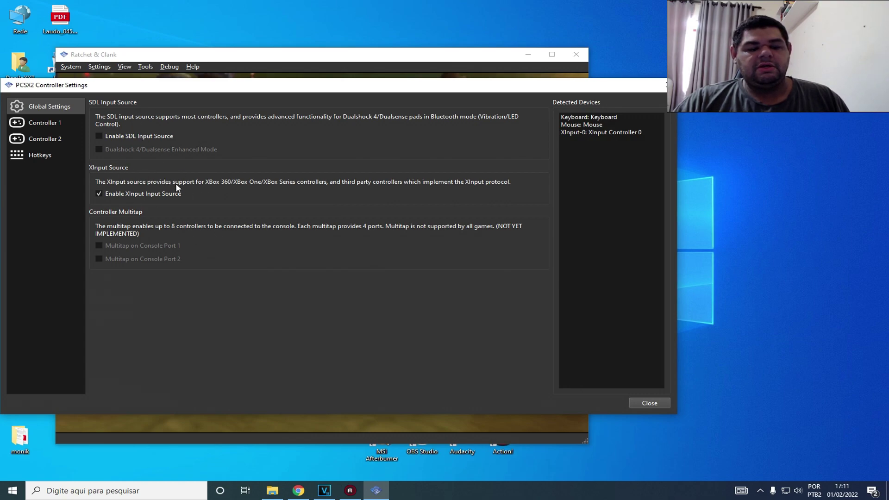
pyautogui.click(605, 133)
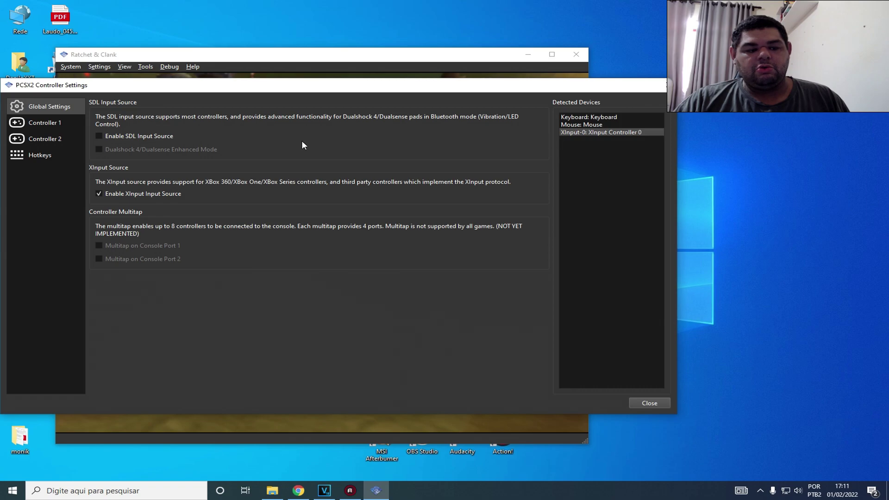
pyautogui.click(662, 85)
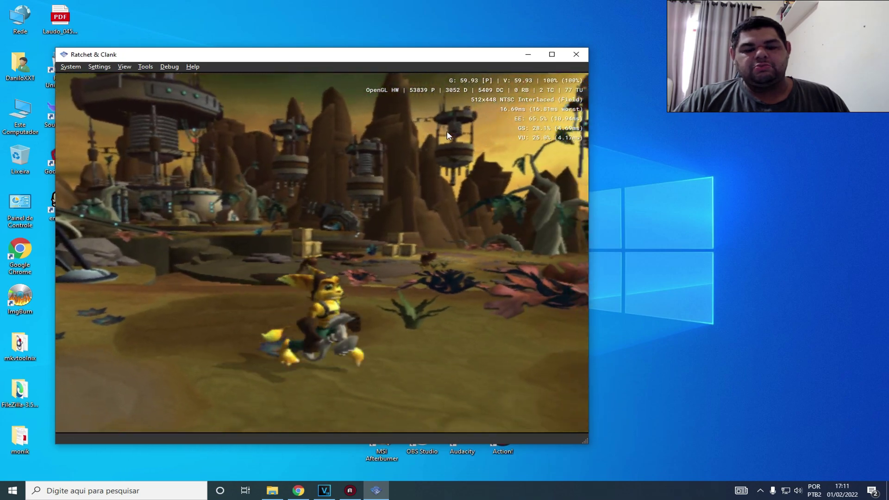
# Open the graphics settings and arrange their window beside the running game
pyautogui.click(105, 66)
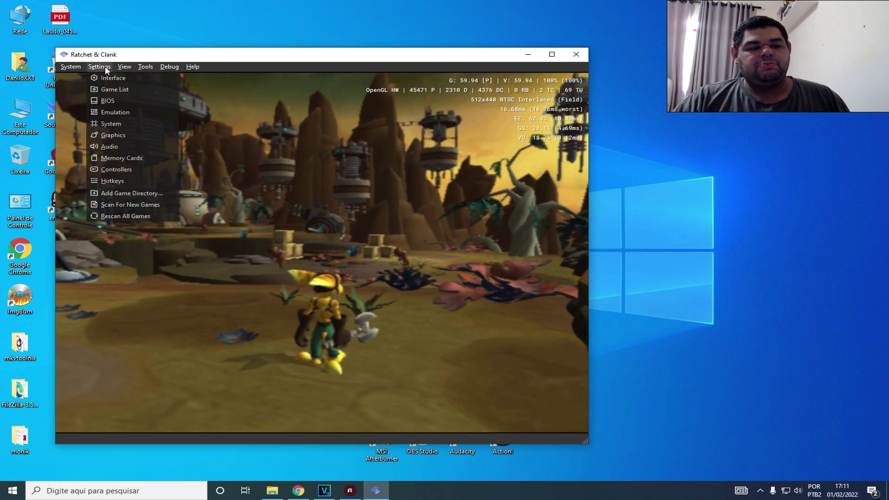
pyautogui.click(115, 131)
pyautogui.moveTo(303, 85); pyautogui.dragTo(647, 109)
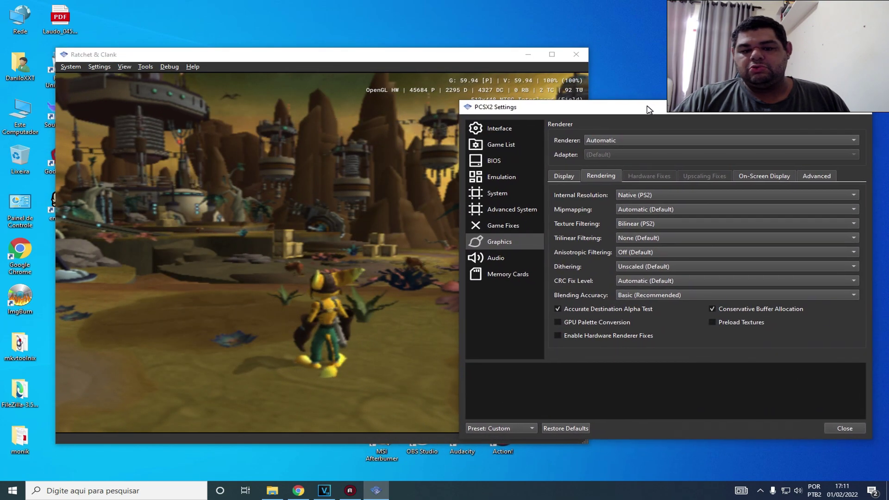
pyautogui.moveTo(414, 57); pyautogui.dragTo(368, 61)
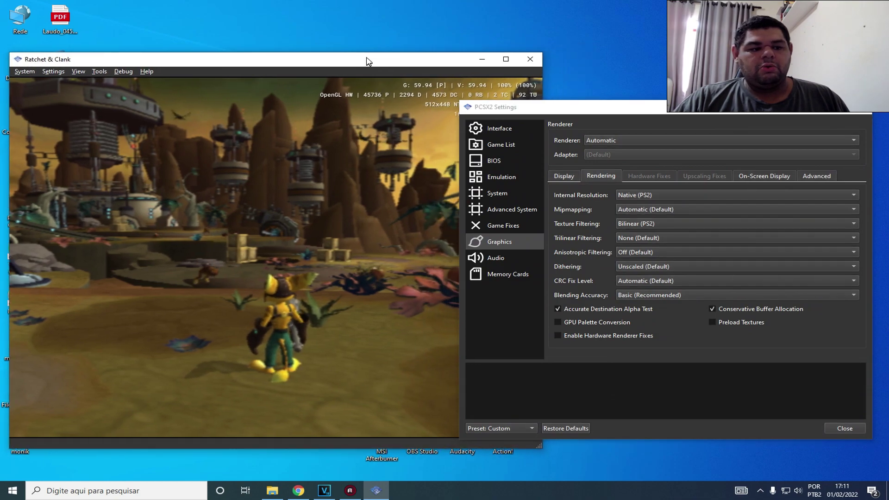
pyautogui.click(530, 109)
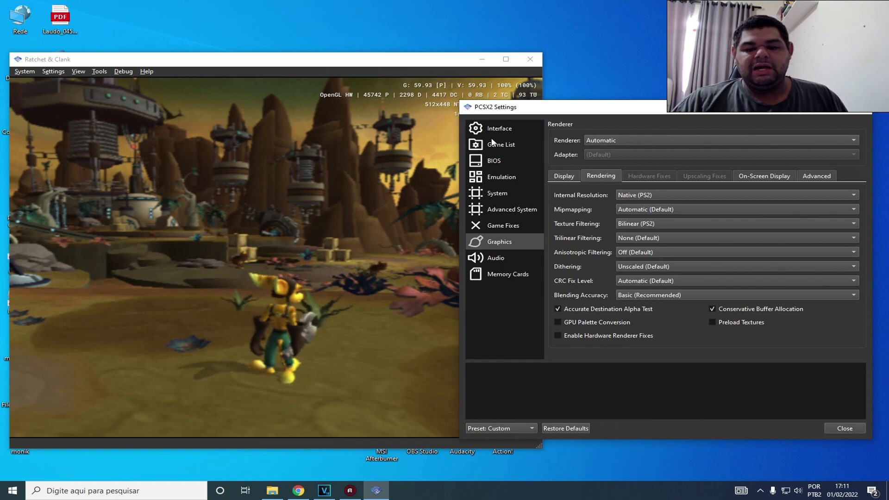
# Try internal resolutions of 2x, 3x, 4x and 6x Native on the running game, and restore Native (PS2)
pyautogui.click(644, 197)
pyautogui.click(640, 206)
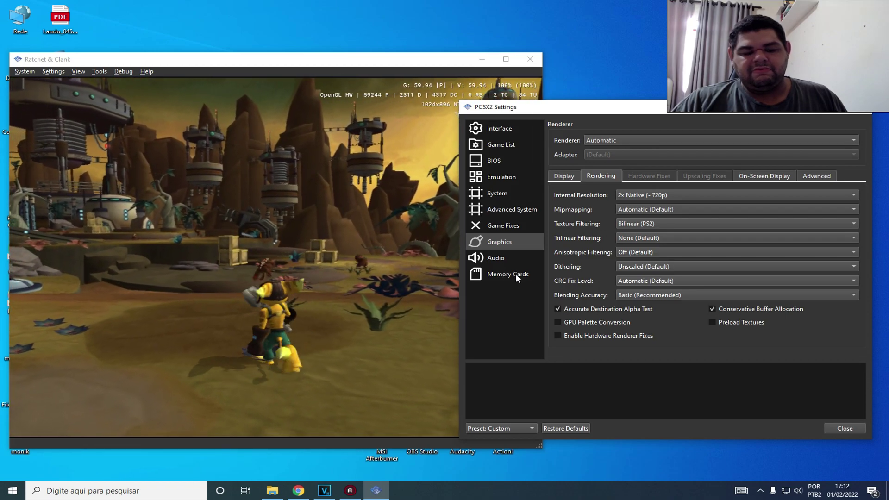
pyautogui.click(653, 194)
pyautogui.click(642, 206)
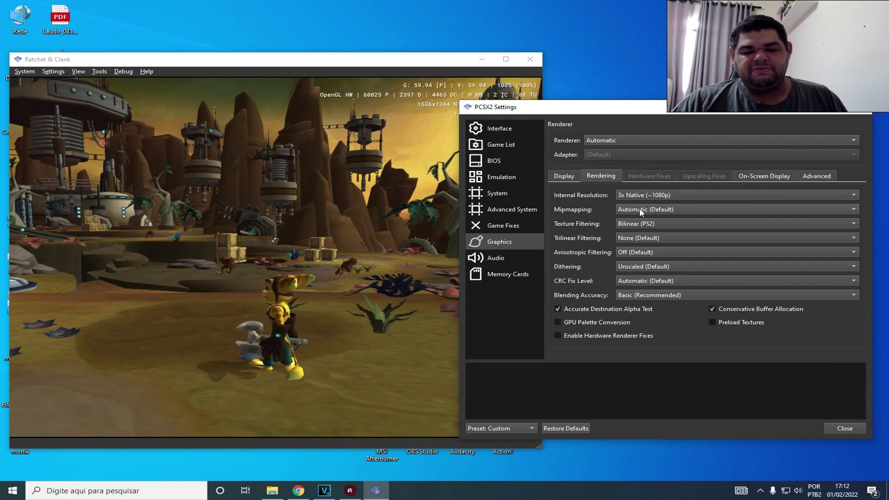
pyautogui.click(644, 193)
pyautogui.click(644, 206)
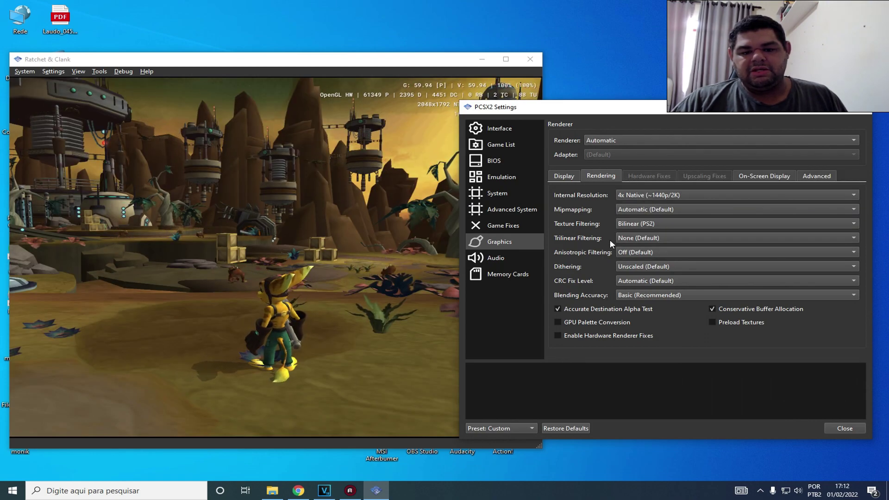
pyautogui.click(643, 194)
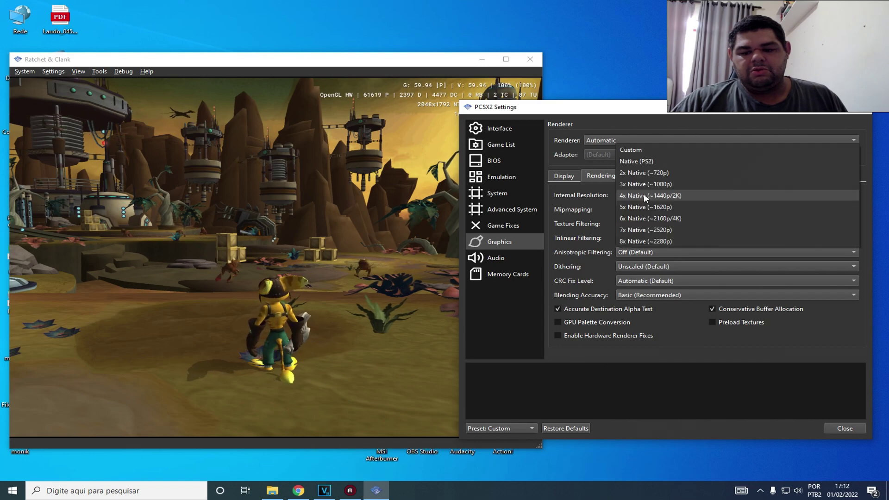
pyautogui.click(644, 218)
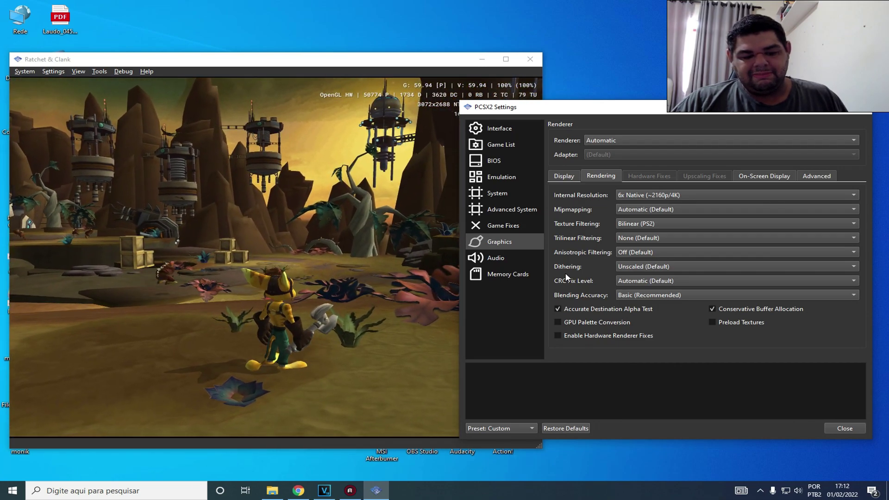
pyautogui.click(640, 195)
pyautogui.click(652, 137)
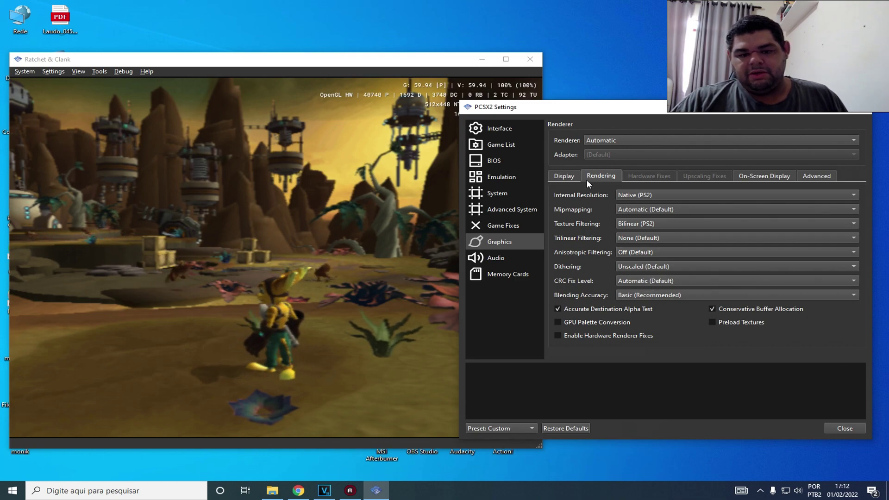
# Try the Vulkan renderer on the running game and play briefly with it
pyautogui.click(614, 141)
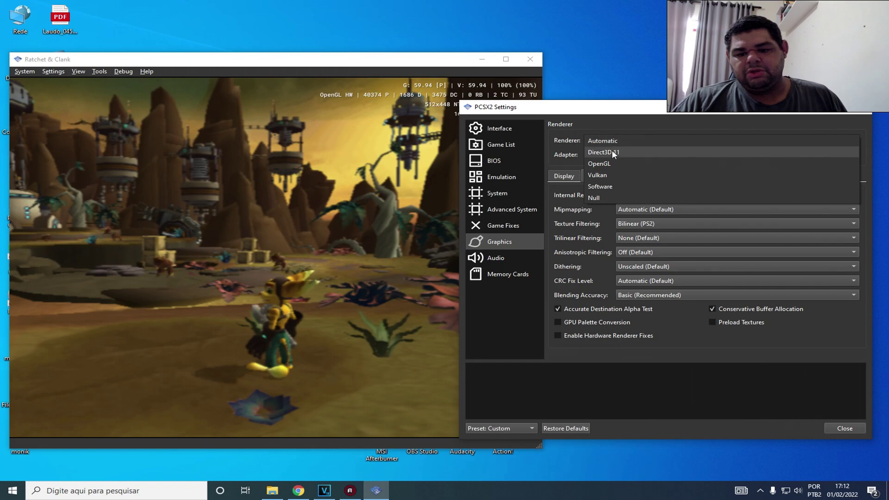
pyautogui.click(610, 175)
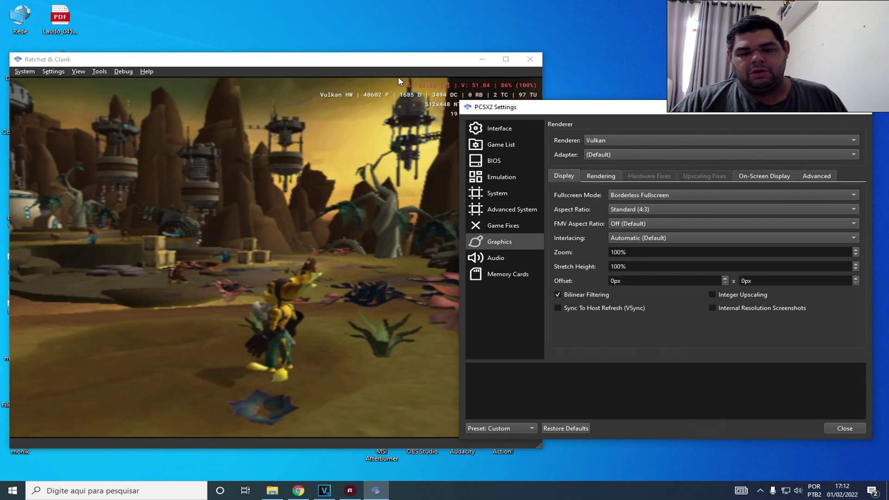
pyautogui.click(390, 69)
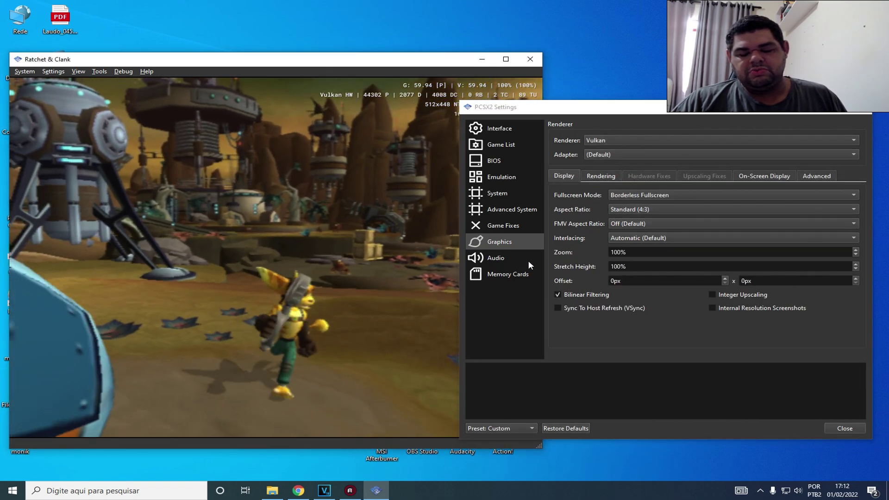
# Set the internal resolution to 4x Native (~1440p/2K) in the rendering settings
pyautogui.click(598, 176)
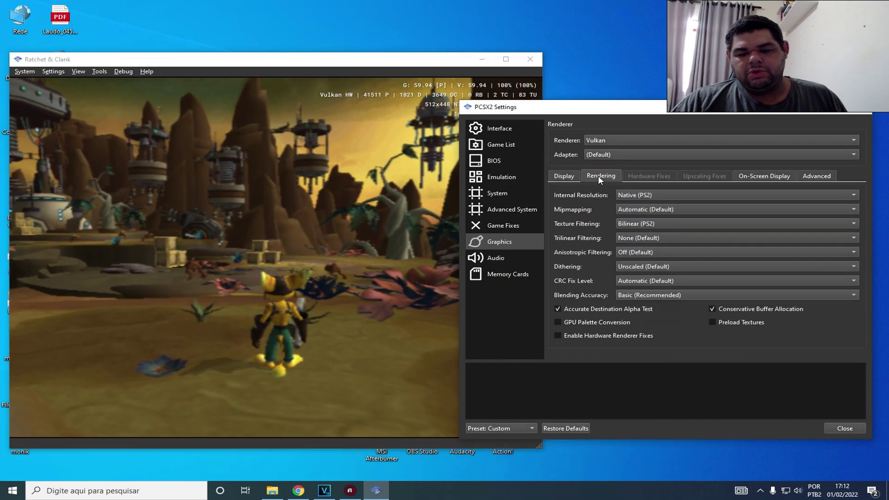
pyautogui.click(627, 195)
pyautogui.click(627, 228)
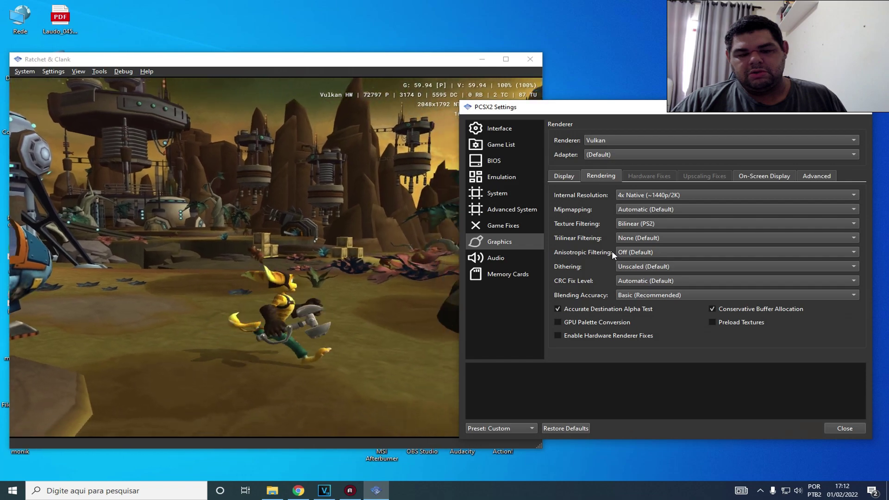
# Restore the renderer to Automatic
pyautogui.click(574, 176)
pyautogui.click(602, 141)
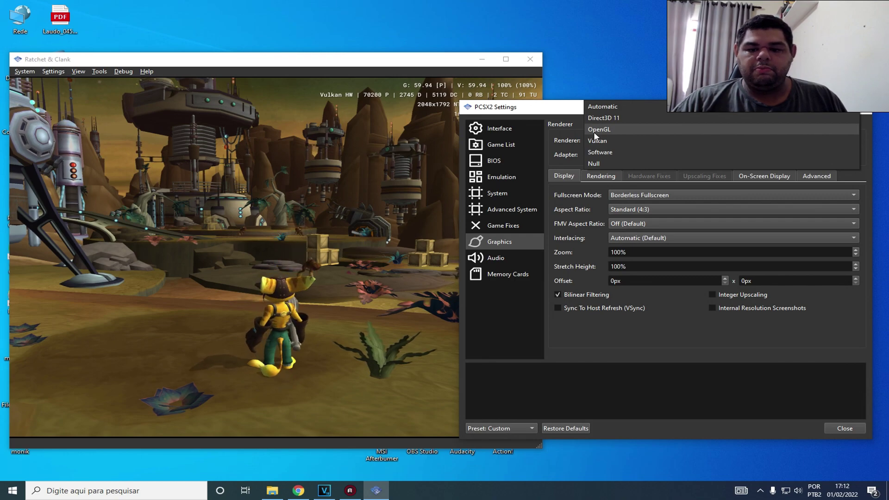
pyautogui.click(612, 107)
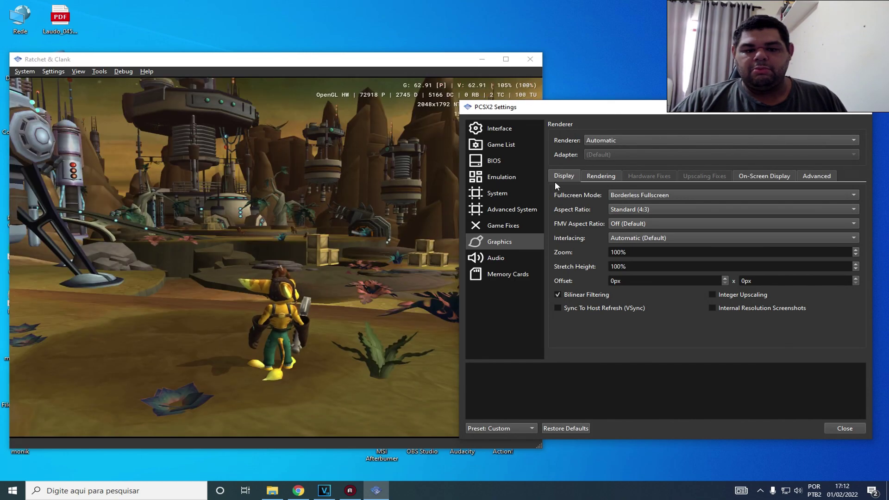
# Close the graphics settings and move the game window nearer the middle of the desktop
pyautogui.click(406, 62)
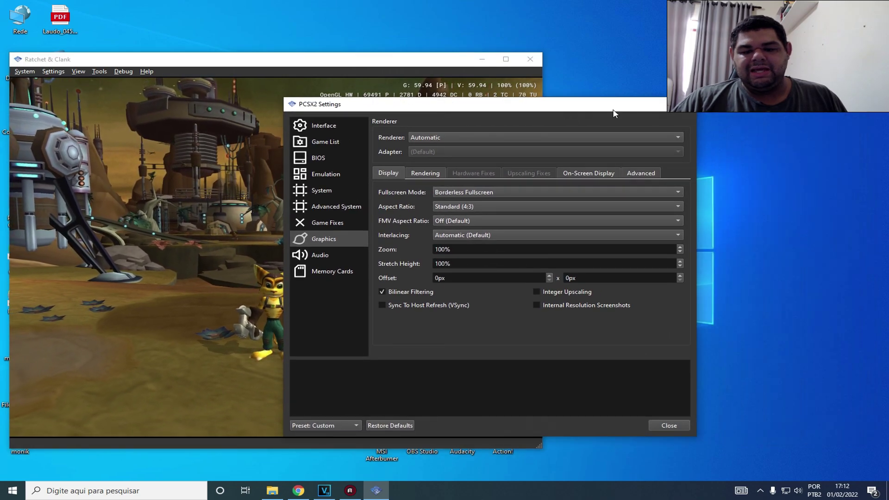
pyautogui.click(722, 105)
pyautogui.moveTo(338, 68); pyautogui.dragTo(393, 77)
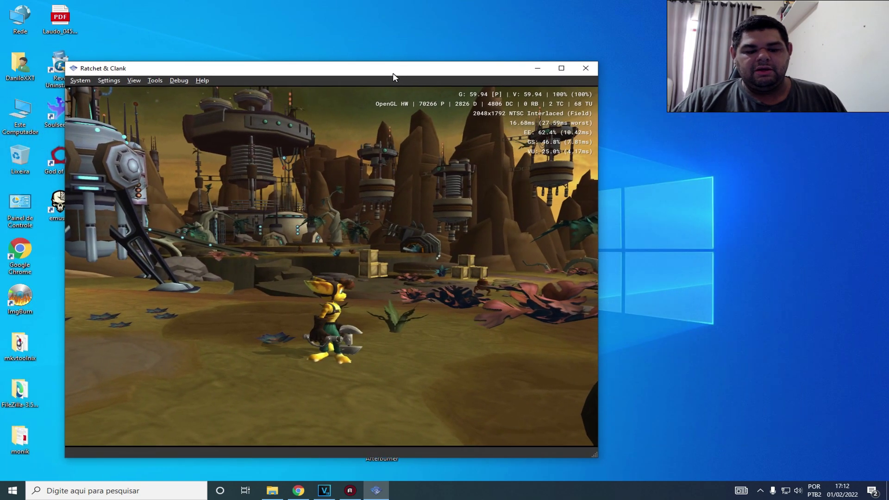